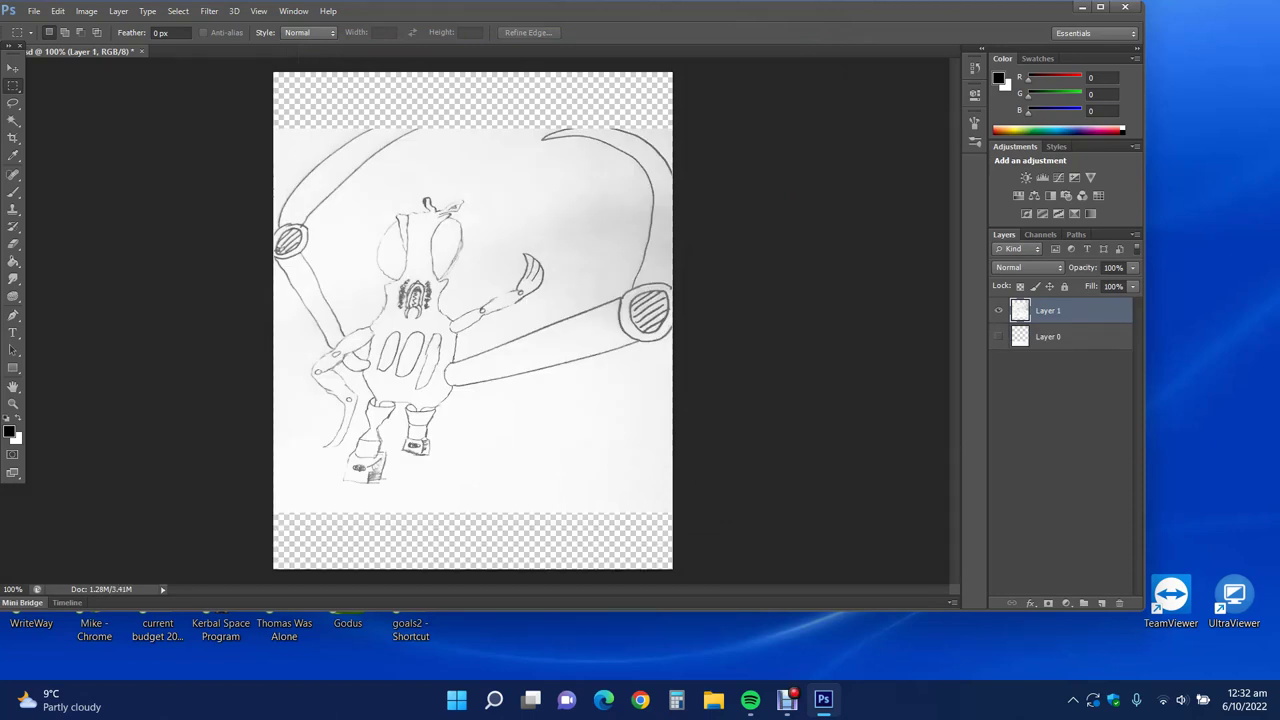
click(1101, 603)
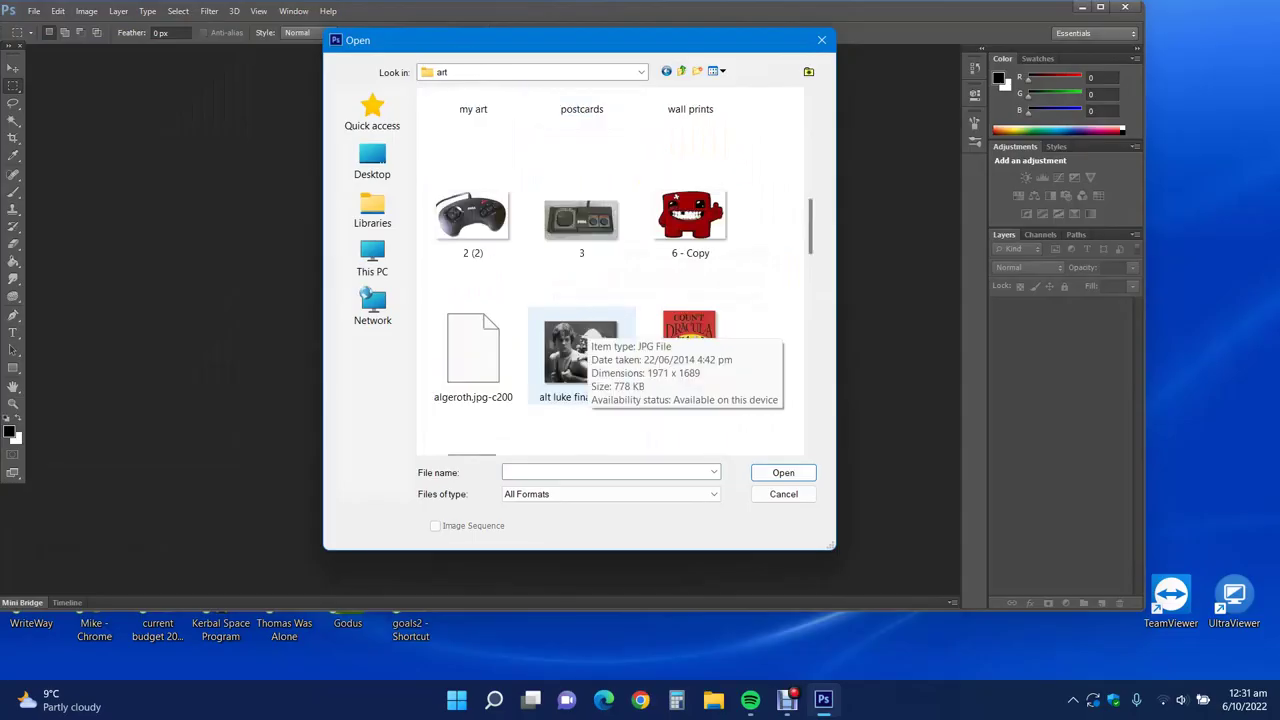
Step: Open the pencil creature sketch from the drawings folder inside the my art folder
scroll(514, 343, up, 2)
double_click(471, 270)
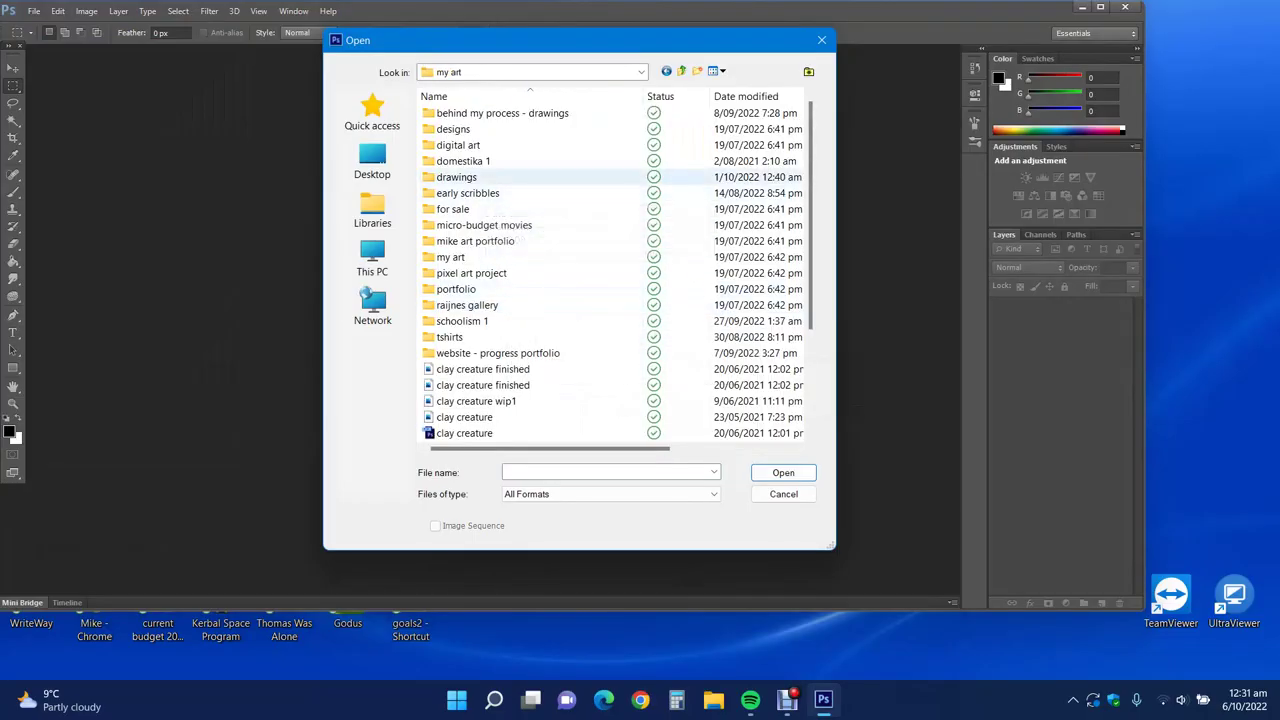
double_click(456, 177)
scroll(456, 177, down, 10)
scroll(581, 262, up, 10)
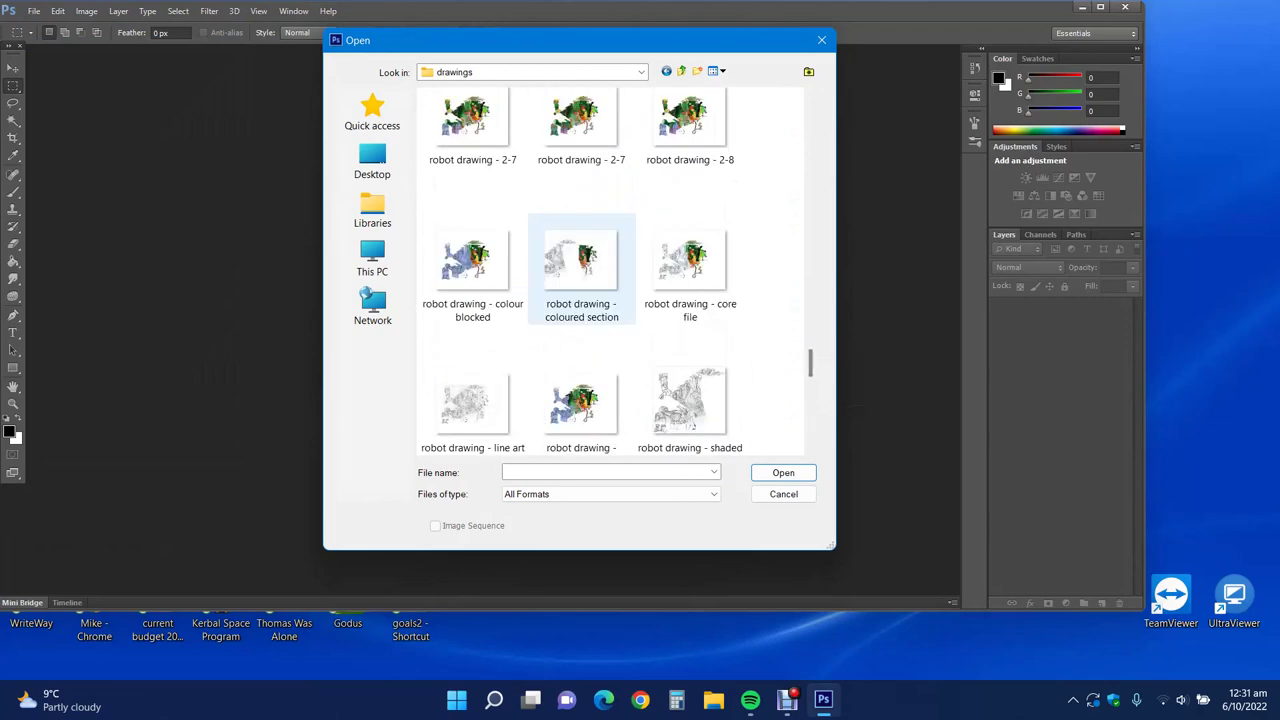
double_click(689, 258)
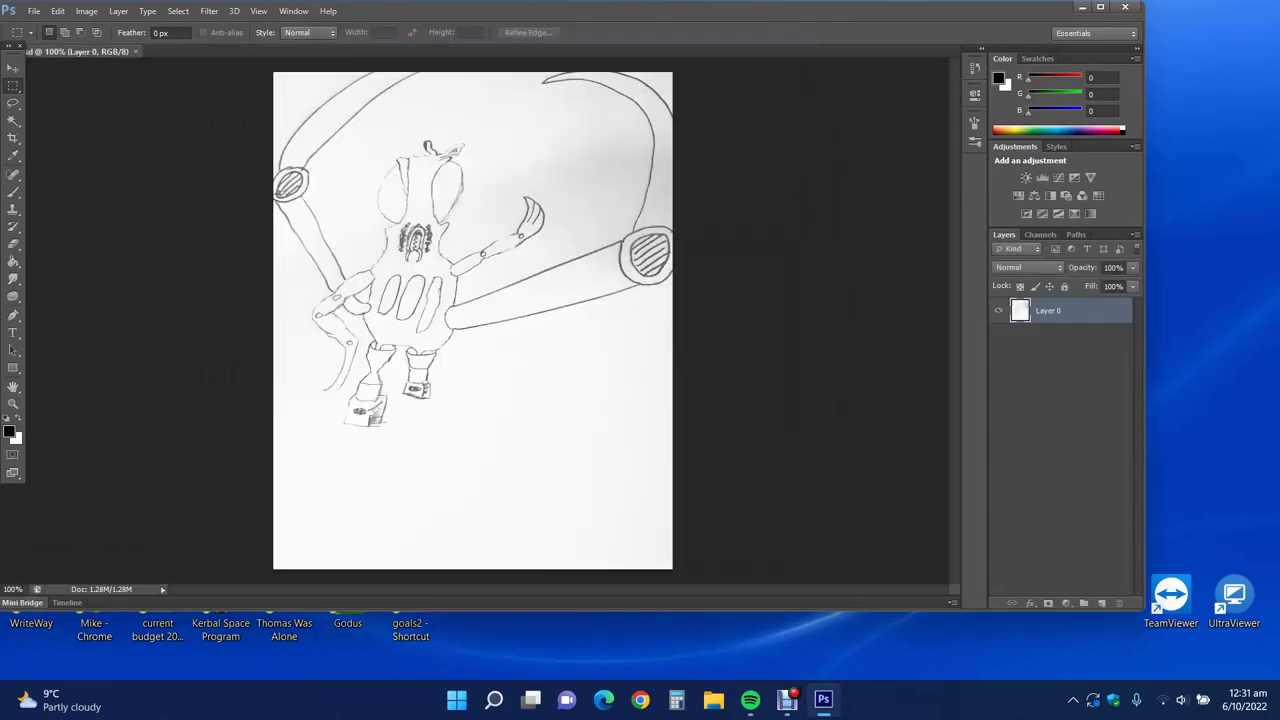
Step: Cut the creature out of the sketch with a rectangular selection, paste it onto its own layer, and hide Layer 0
drag(270, 70, 682, 456)
key(Delete)
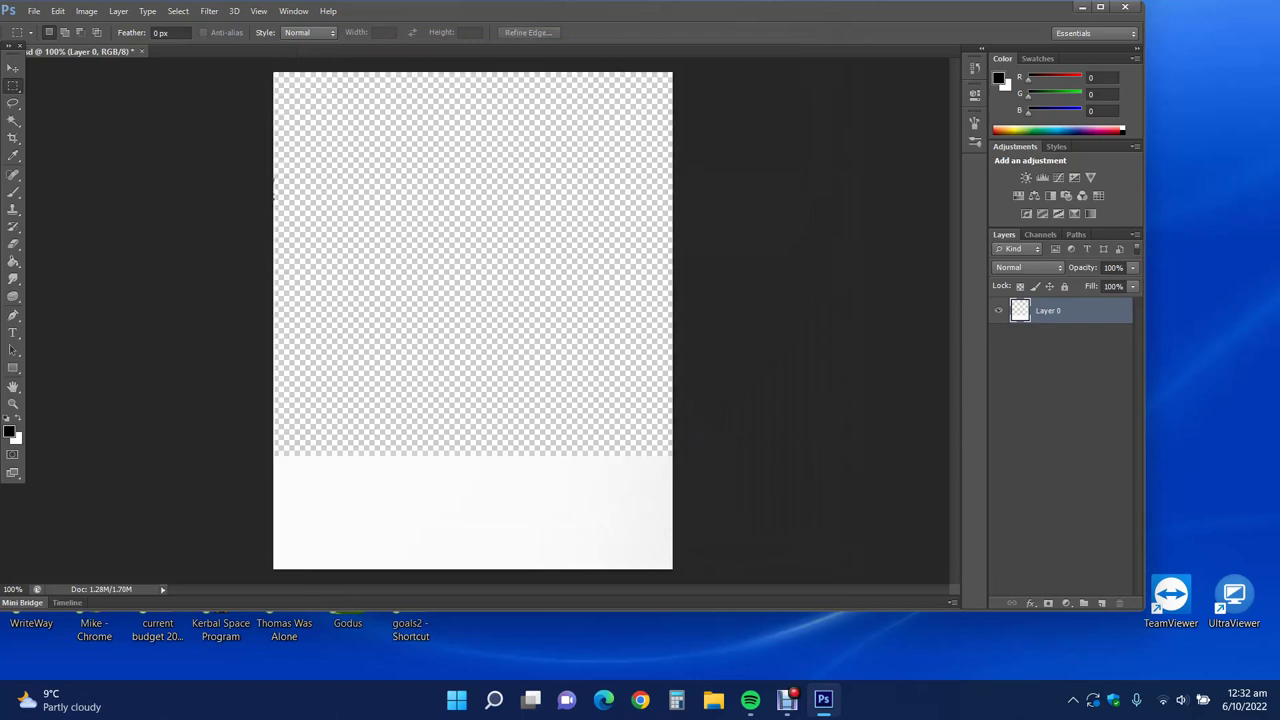
key(ctrl+v)
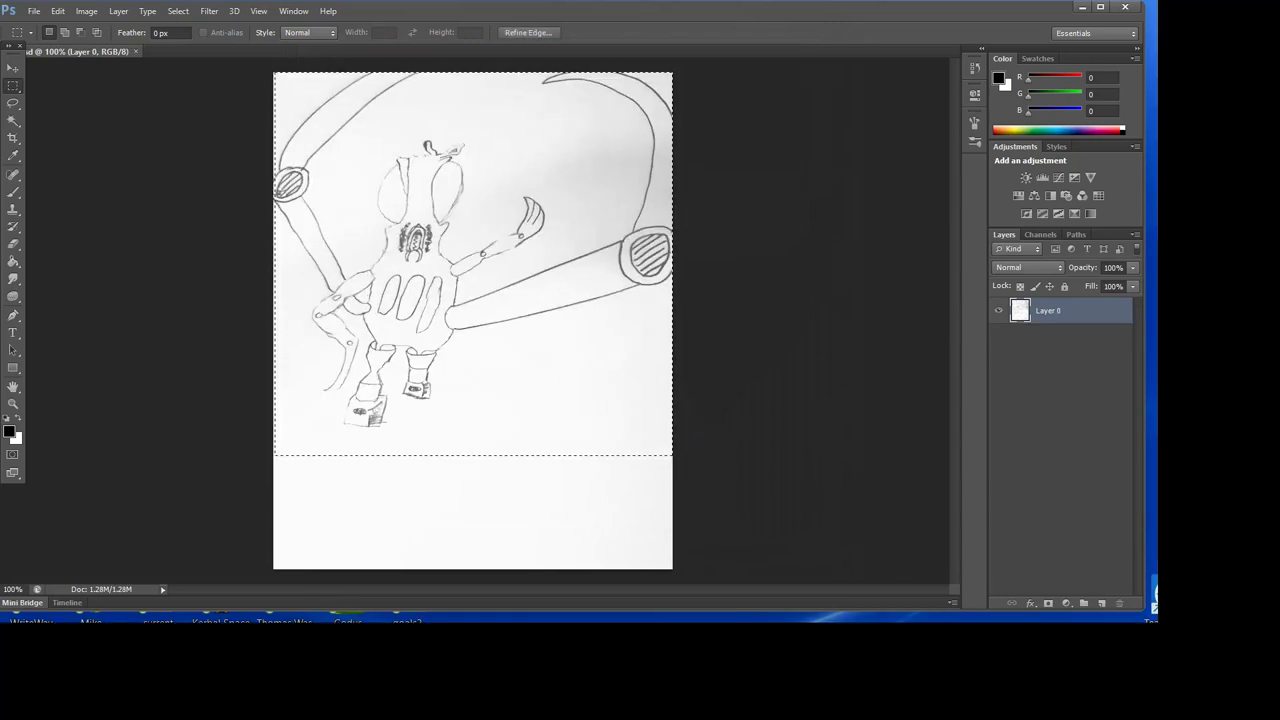
key(Delete)
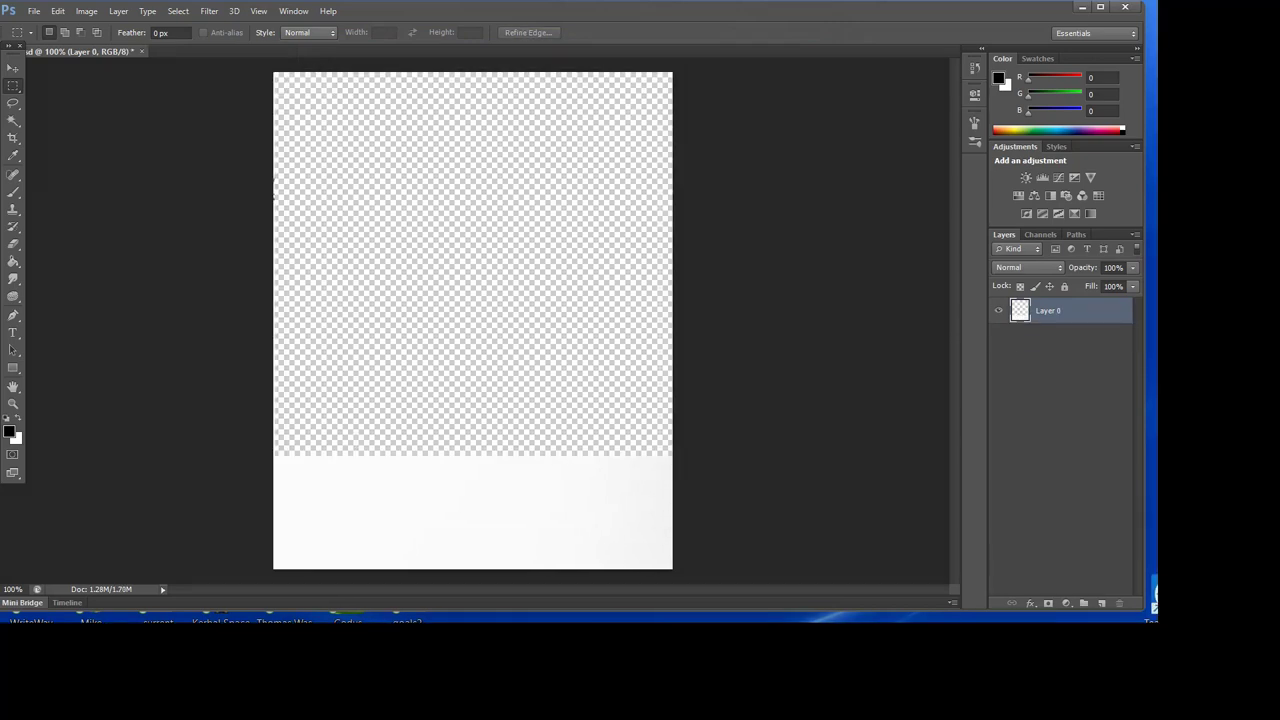
key(ctrl+v)
click(998, 337)
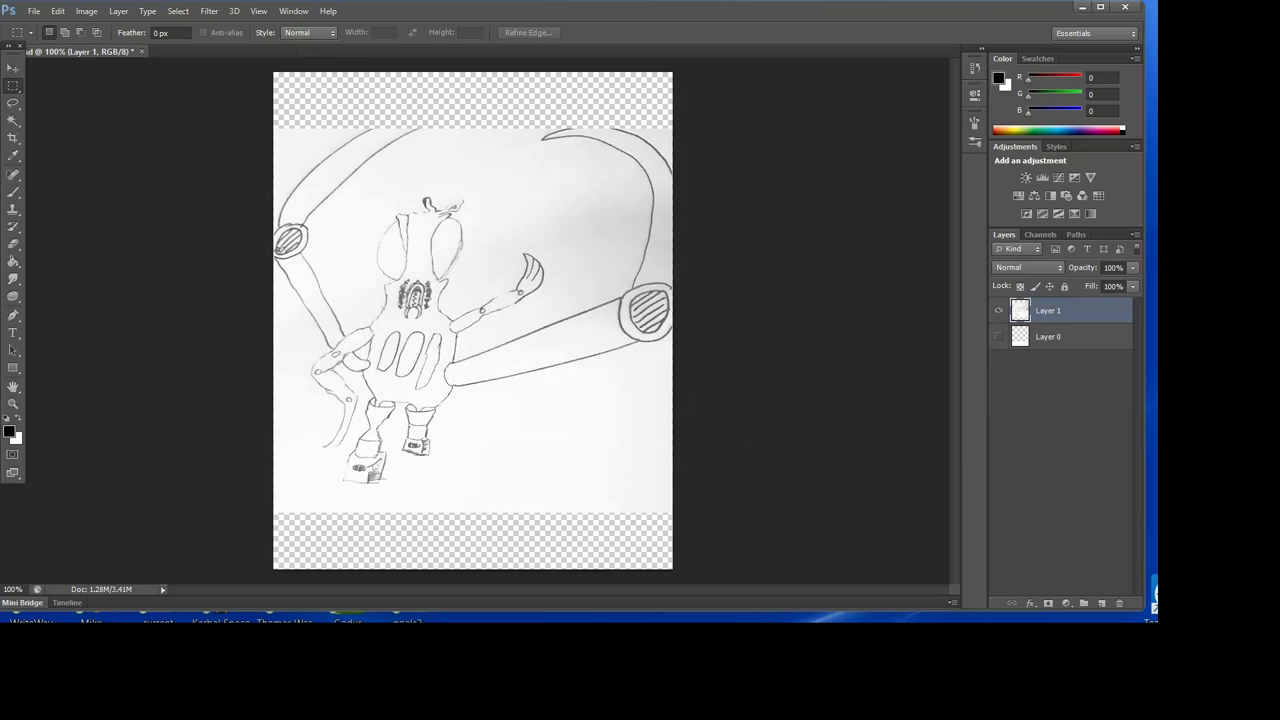
Step: Add a new layer, fill it with white, and move it beneath the pasted sketch layer
click(1101, 603)
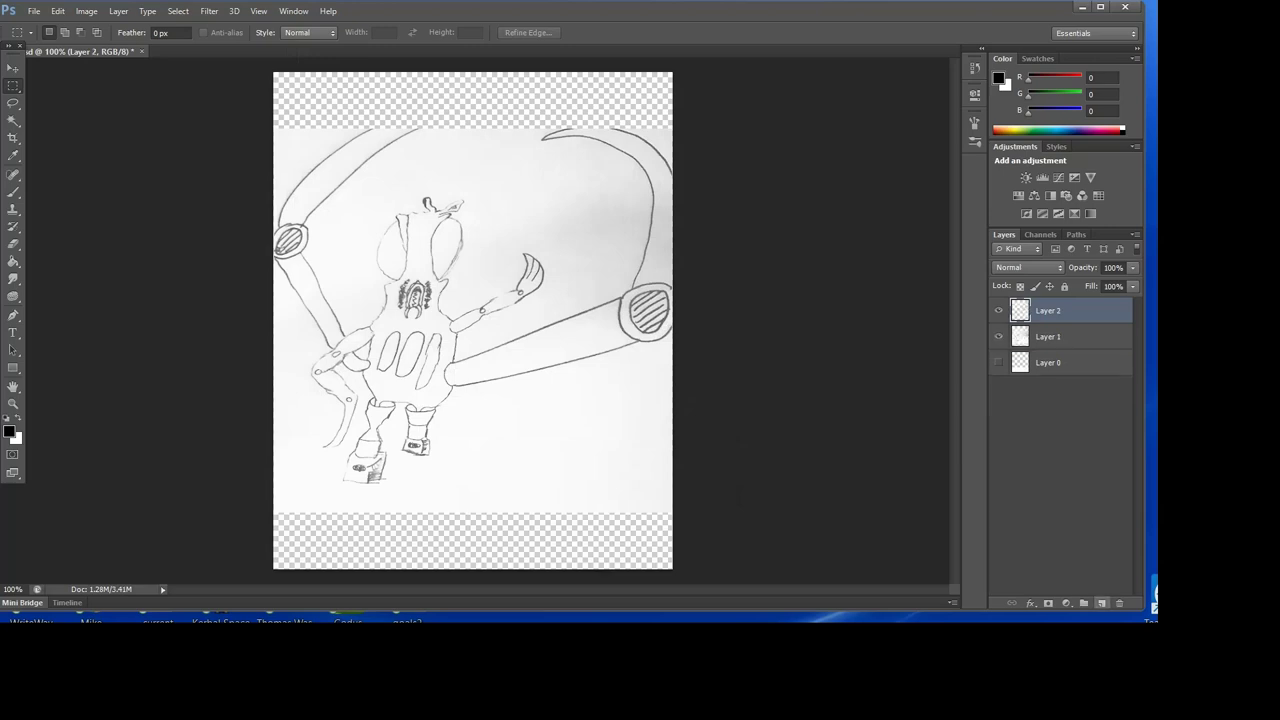
click(17, 418)
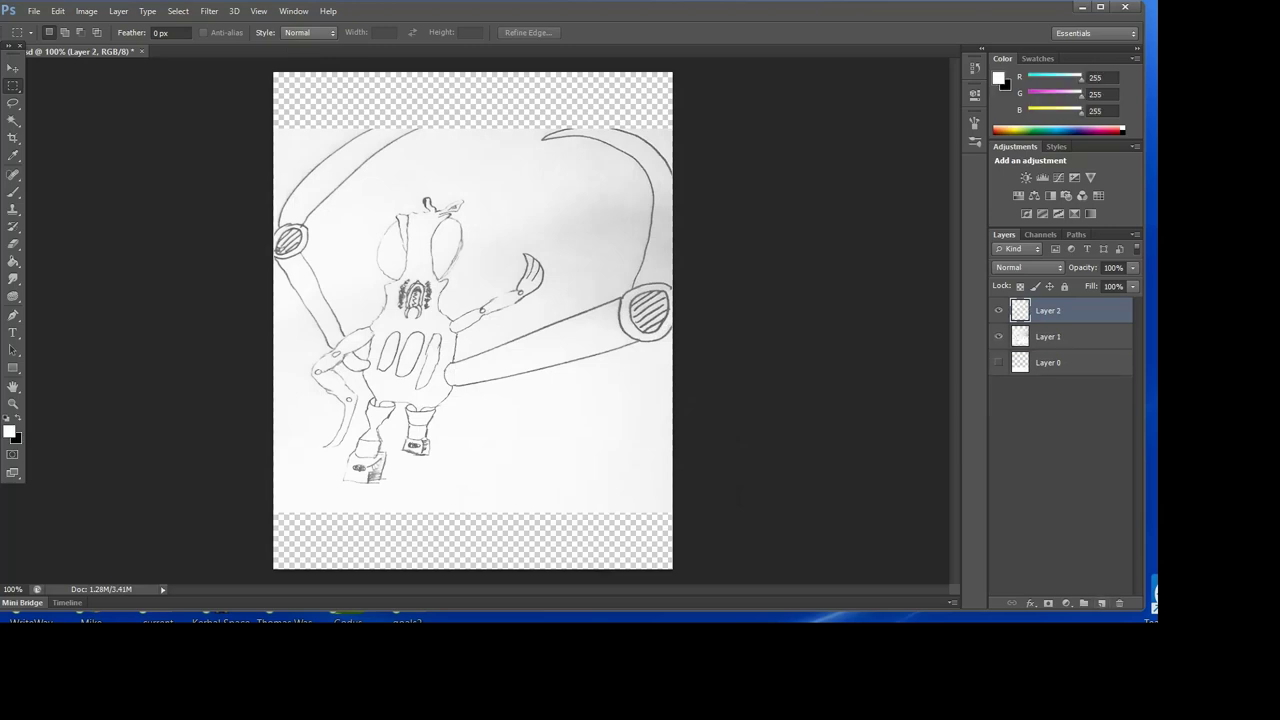
click(13, 262)
click(400, 290)
drag(1048, 311, 1048, 346)
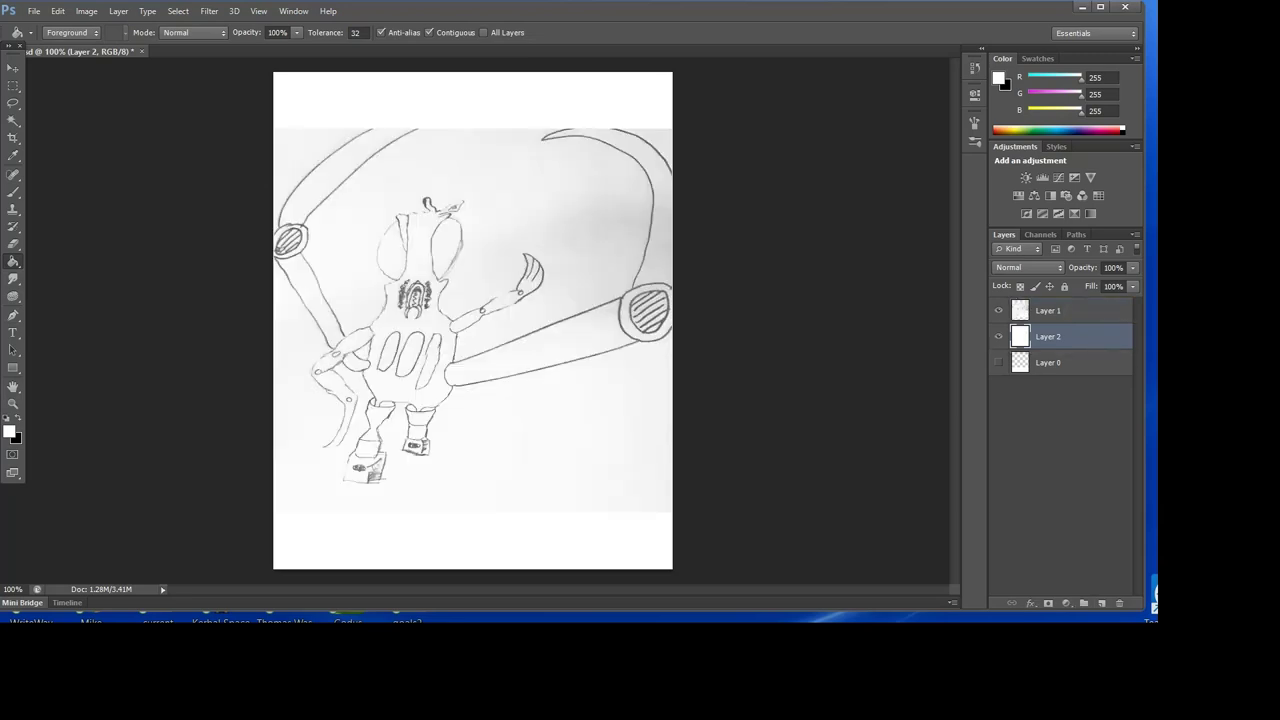
Step: Rename the pasted sketch layer "lines" and the white layer "paper"
click(1050, 311)
double_click(1050, 311)
text(lines)
key(Return)
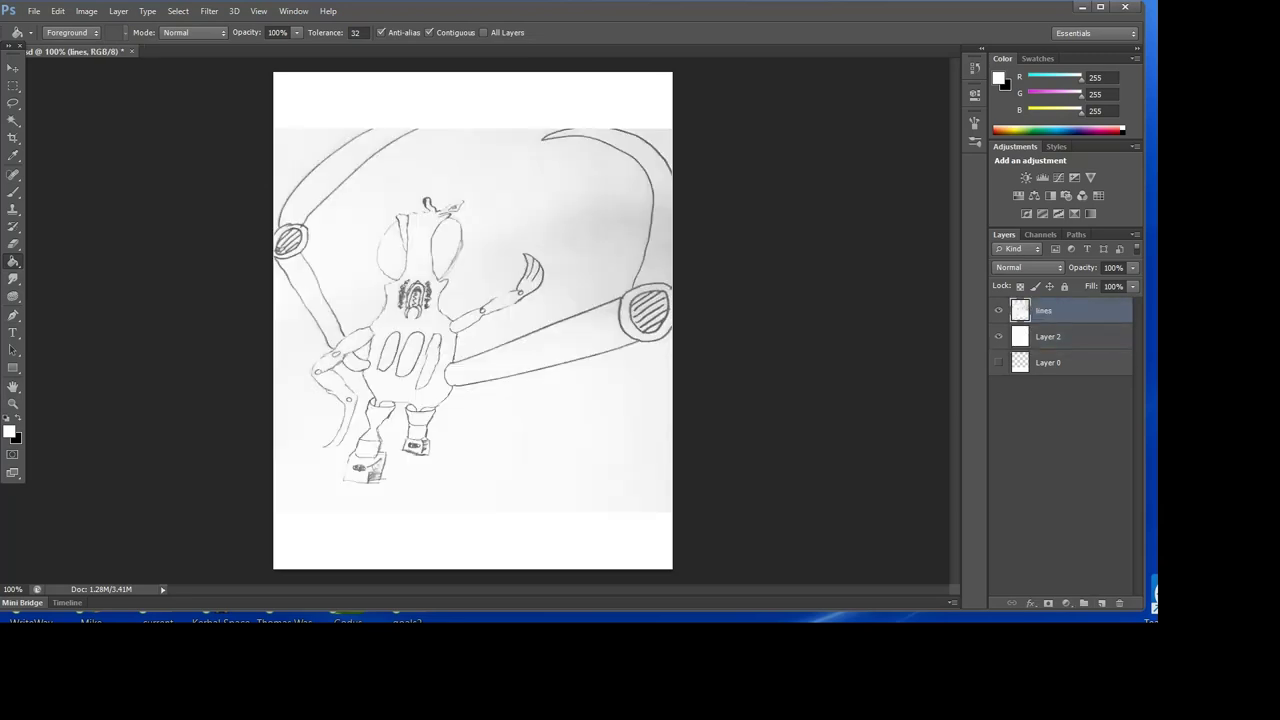
right_click(1053, 311)
double_click(1048, 337)
text(paper)
key(Return)
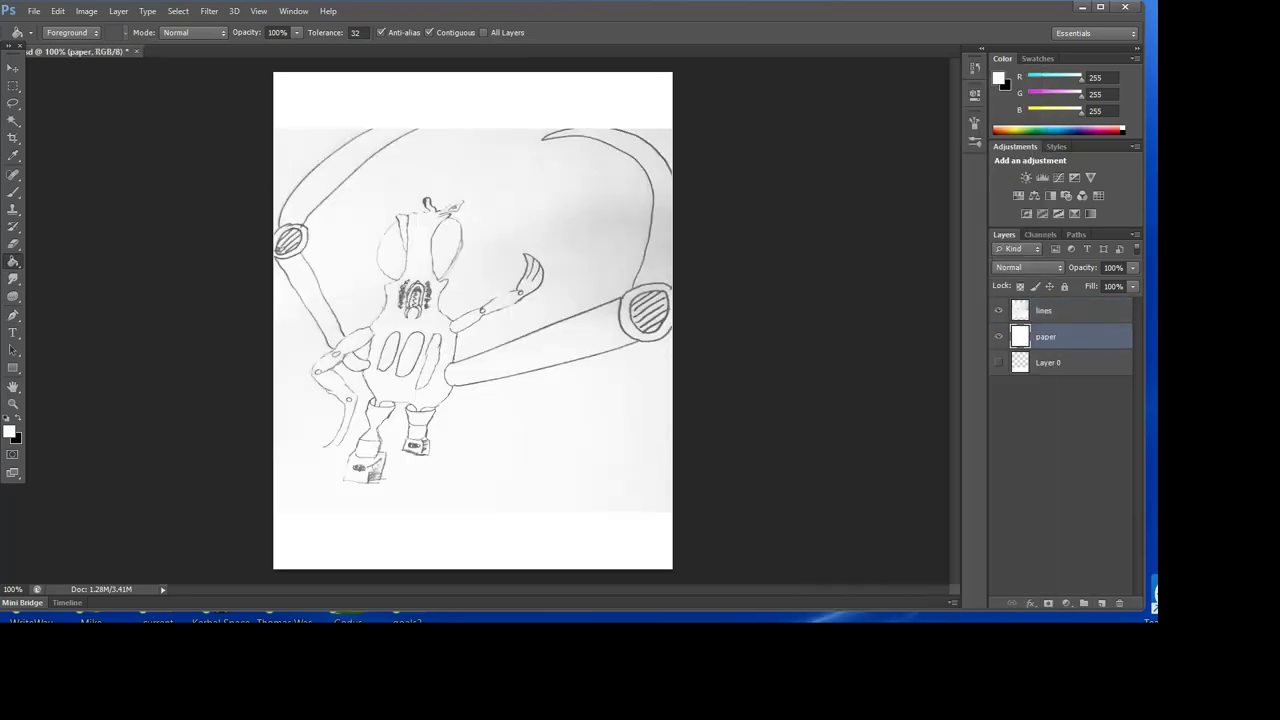
Step: Add a new layer between lines and paper and name it "colour mask"
click(1101, 603)
double_click(1048, 336)
text(colour mask)
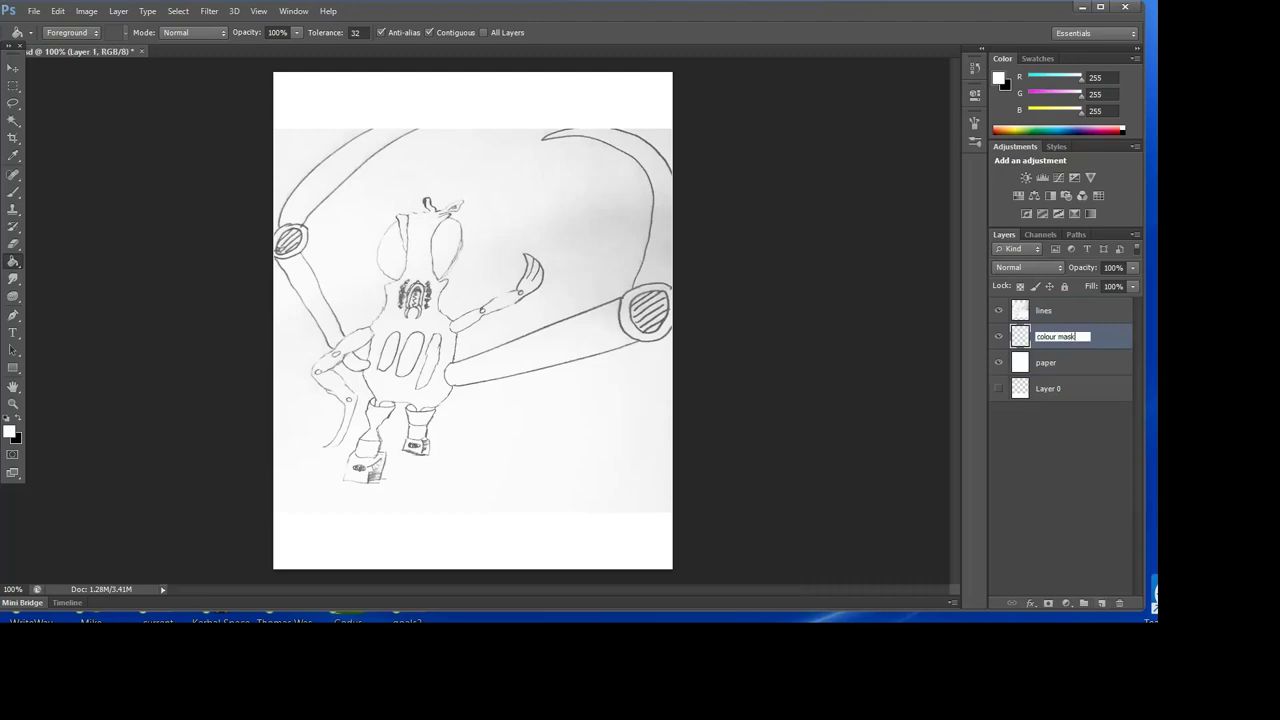
key(Return)
Step: Set the lines layer to a darkening blend mode and activate the Brush tool on the colour mask layer
click(1048, 310)
click(1029, 267)
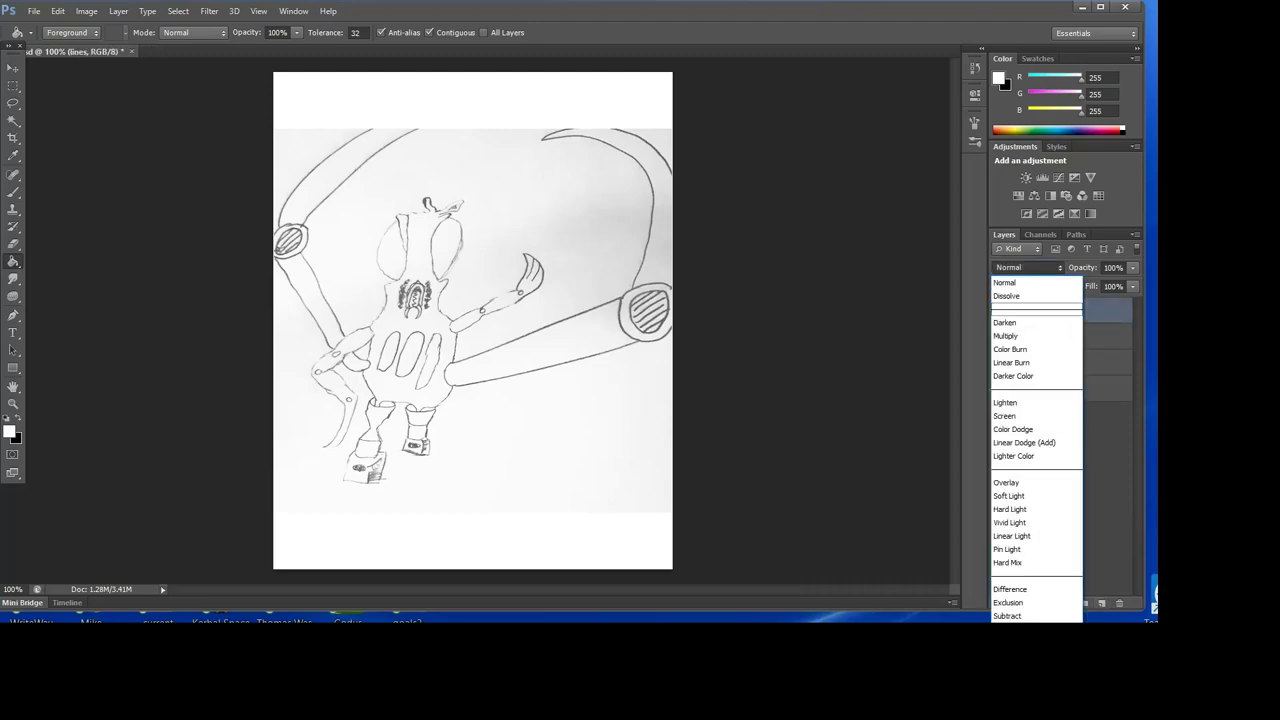
click(1020, 327)
click(1048, 336)
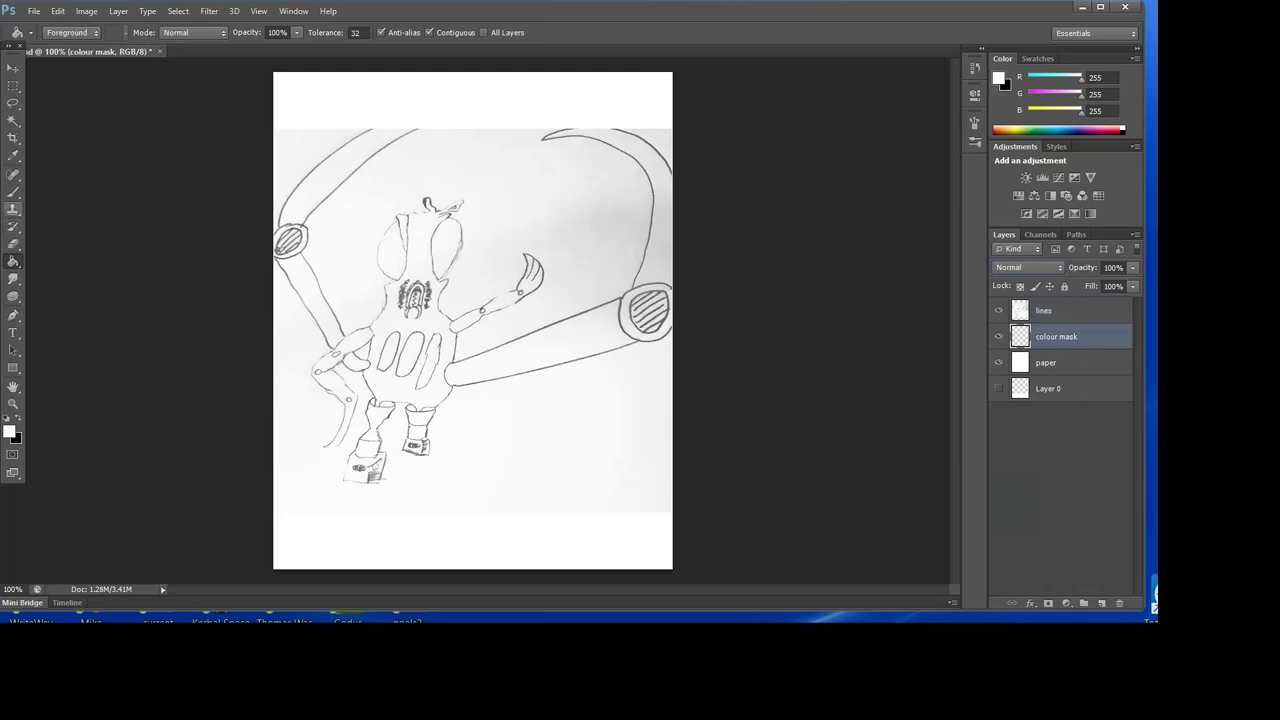
click(13, 192)
click(86, 11)
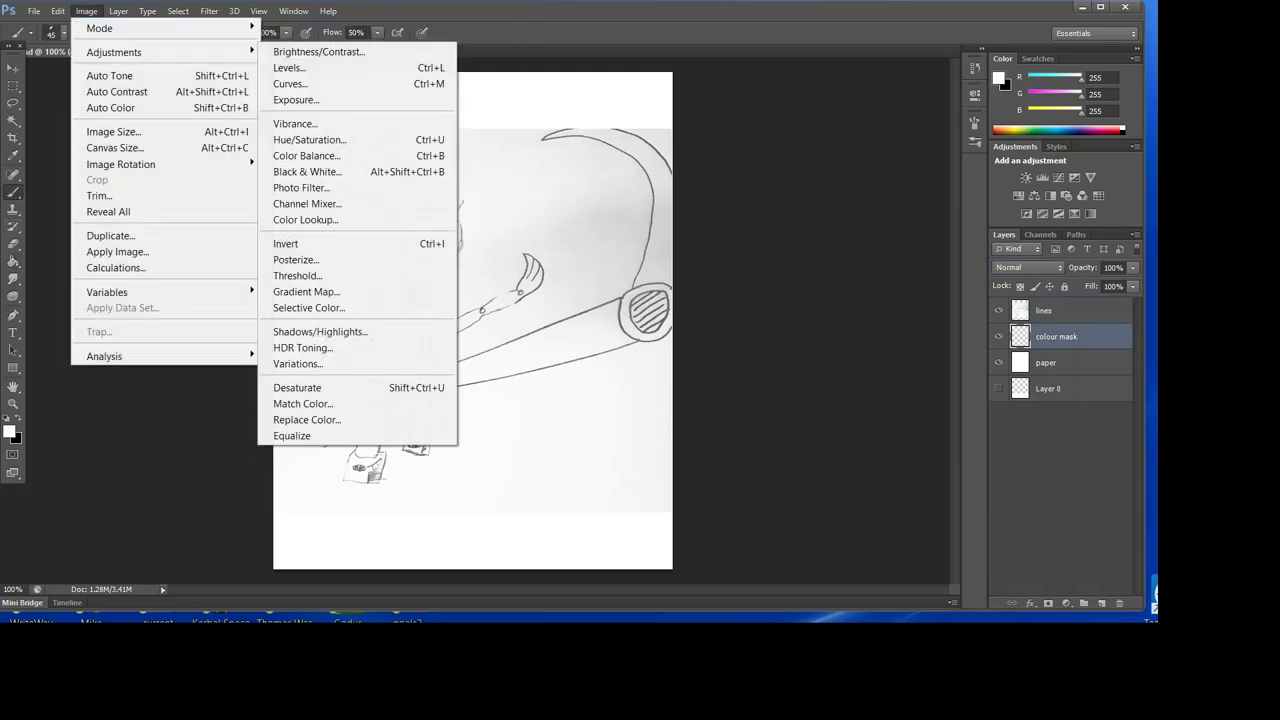
mouse_move(100, 28)
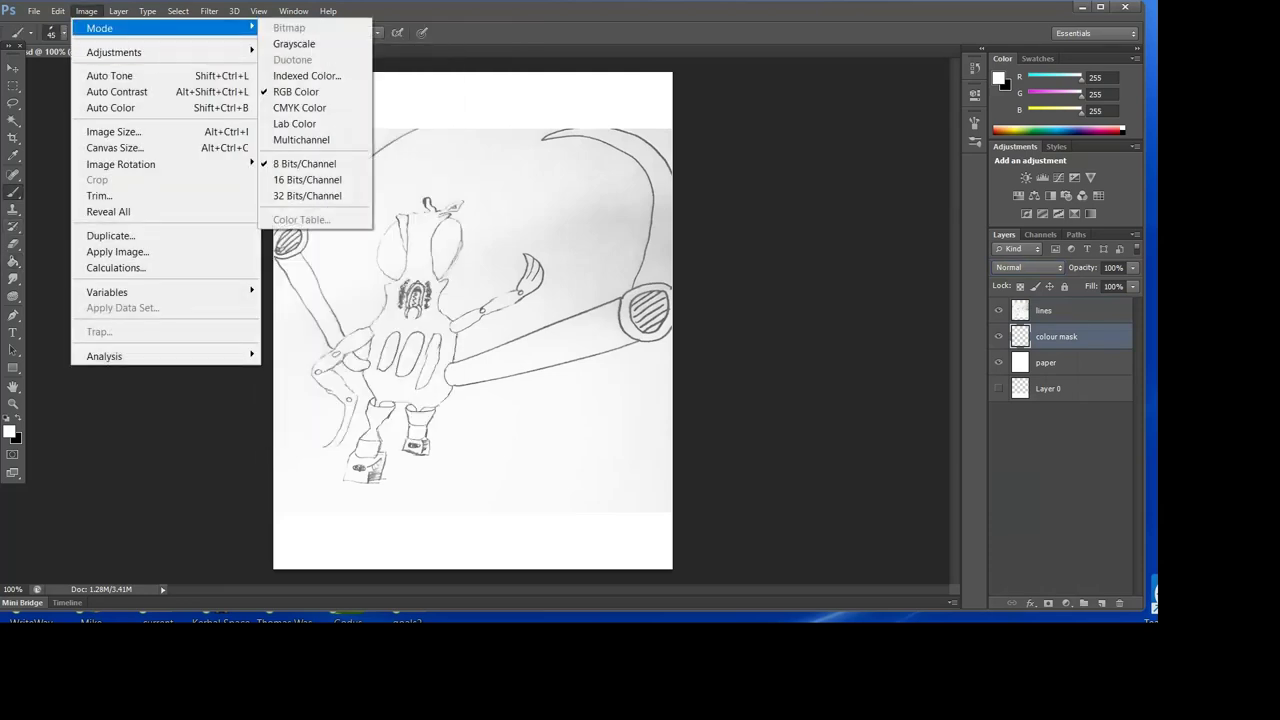
click(300, 108)
click(572, 243)
click(86, 11)
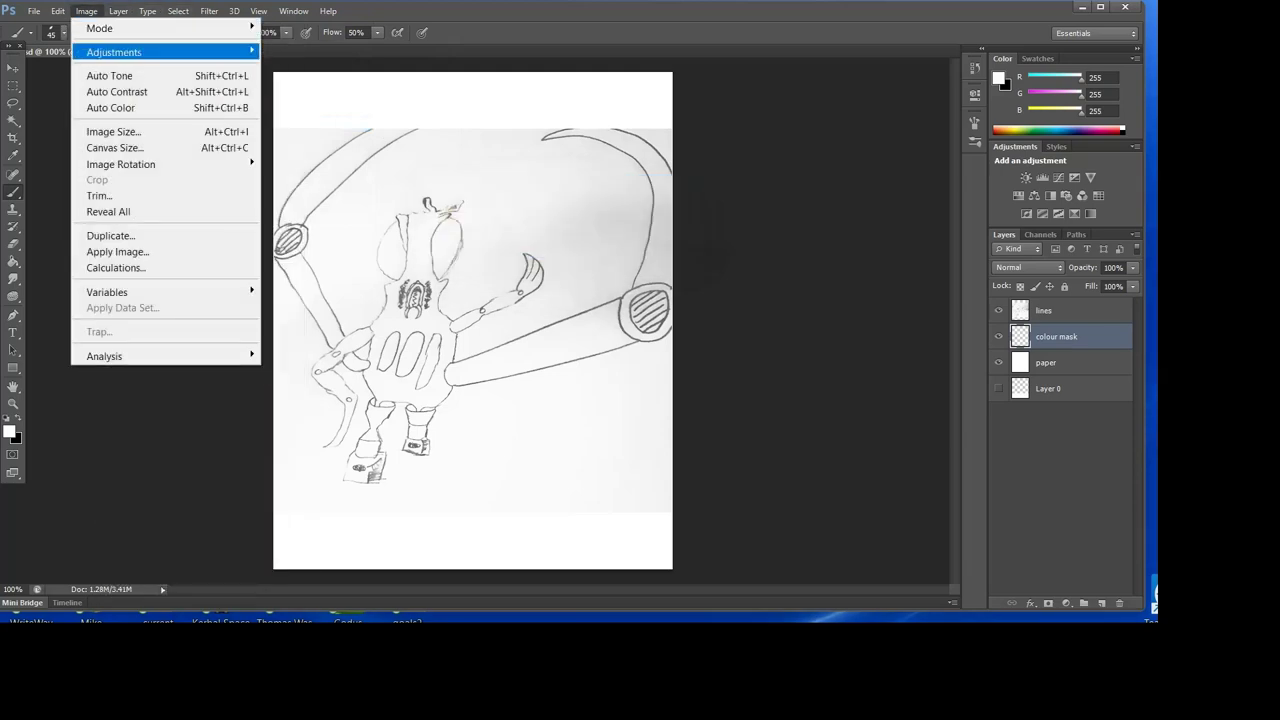
mouse_move(100, 28)
click(299, 107)
click(648, 242)
click(603, 257)
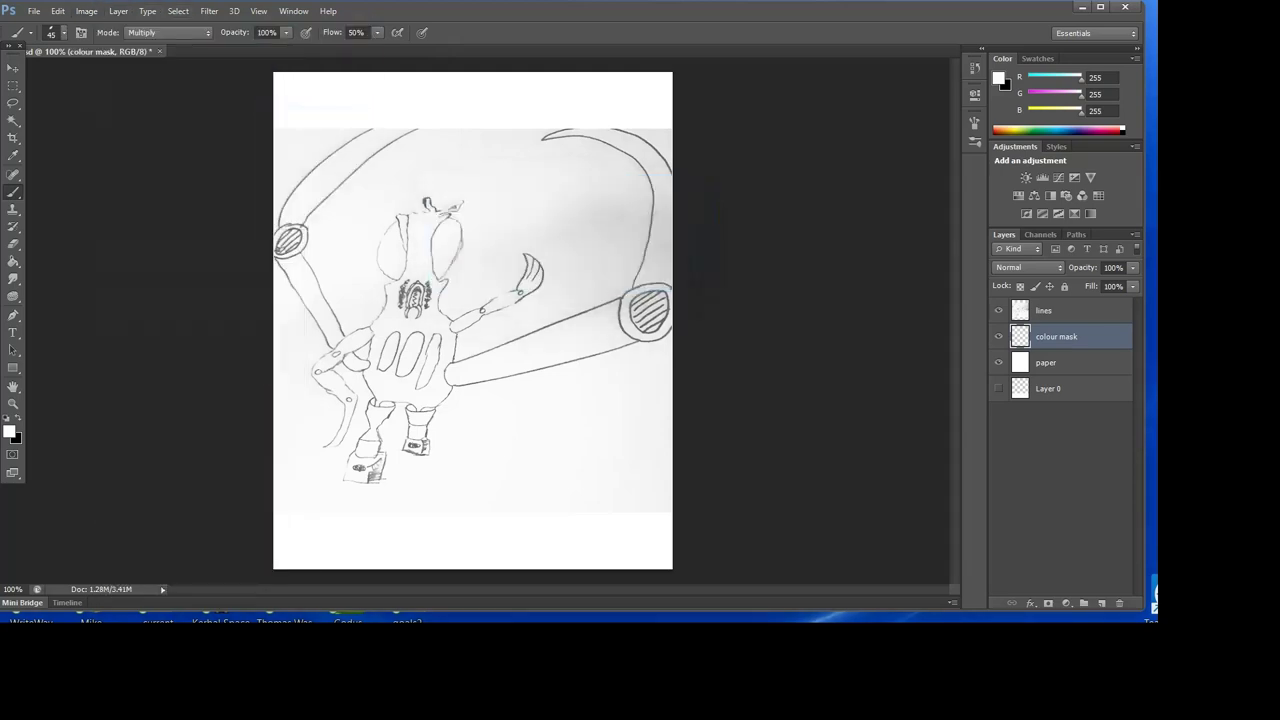
Step: Convert the document to CMYK Color mode, keeping the layers unmerged and accepting the default profile
click(86, 11)
click(299, 107)
click(648, 242)
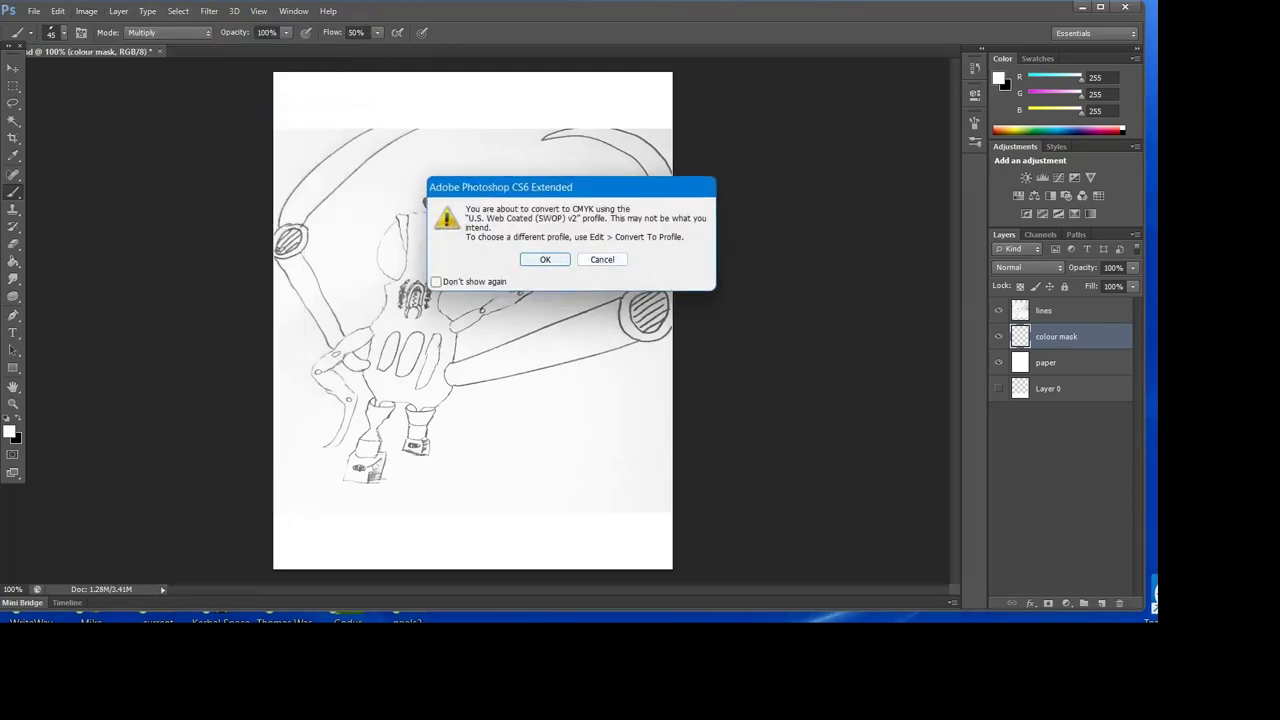
key(Return)
click(86, 11)
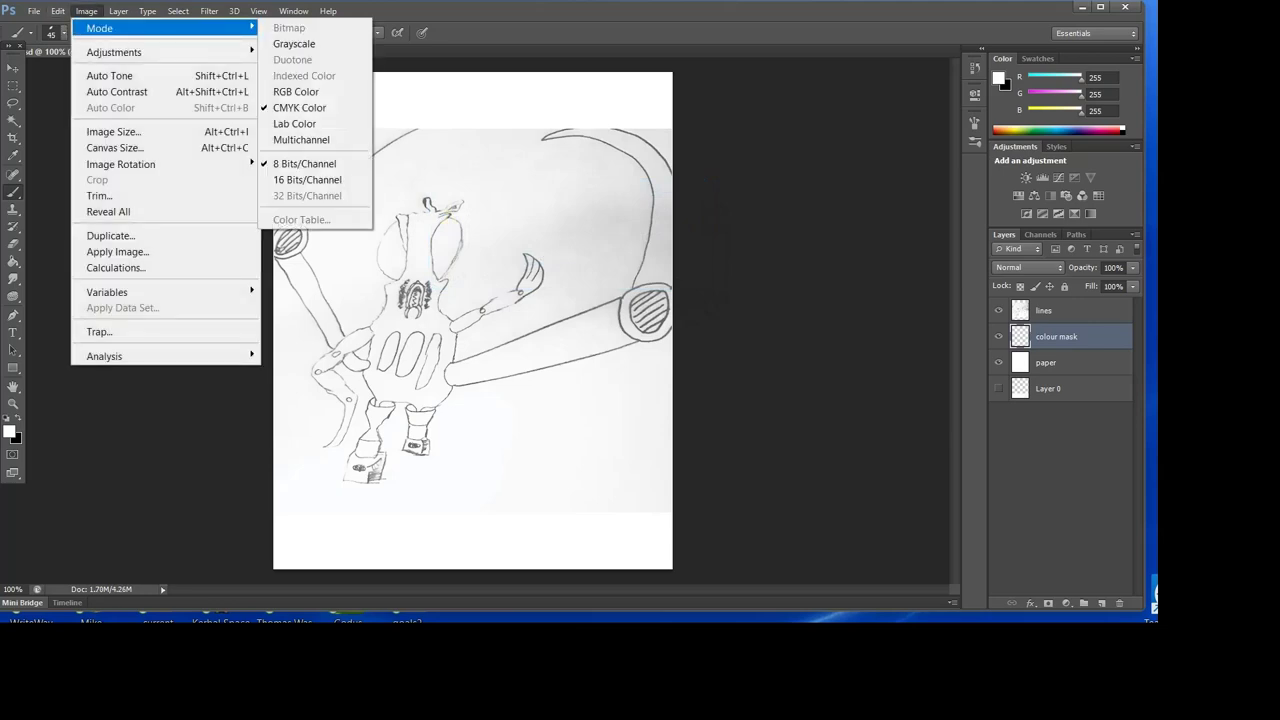
click(86, 11)
Step: Set the foreground colour to a bright green, RGB 78, 231, 121
click(9, 431)
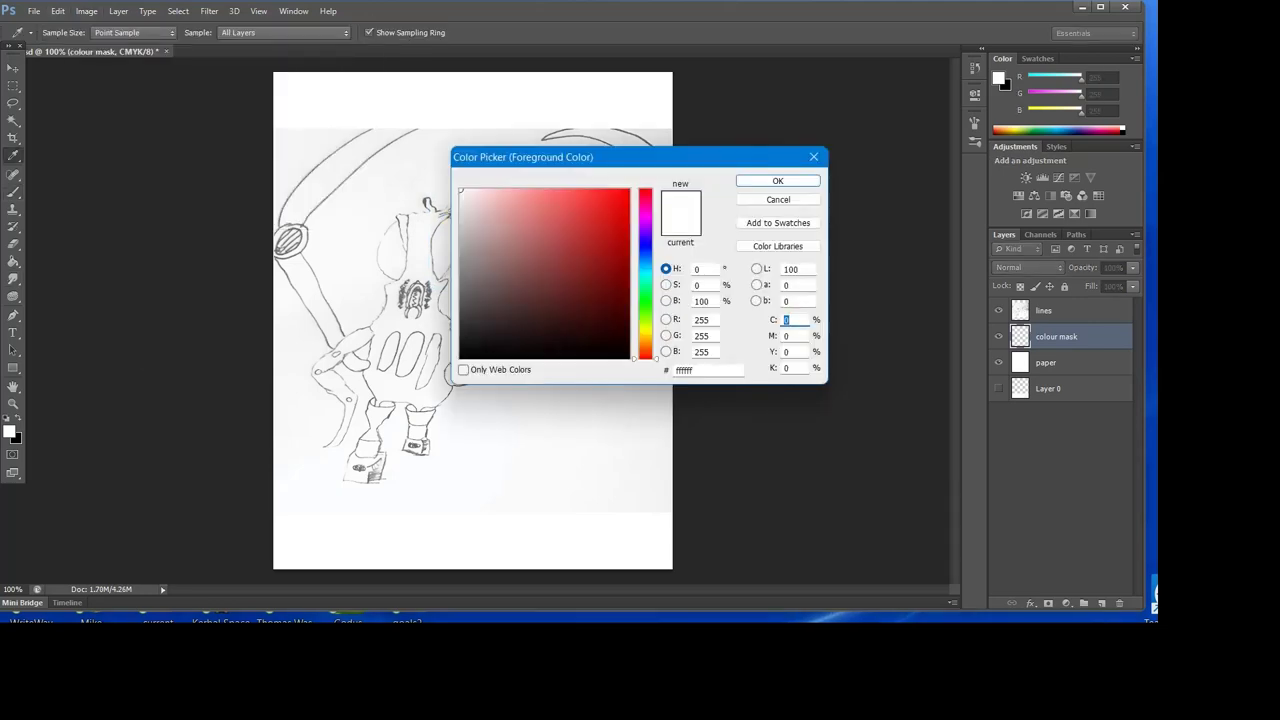
click(778, 199)
click(18, 418)
click(9, 431)
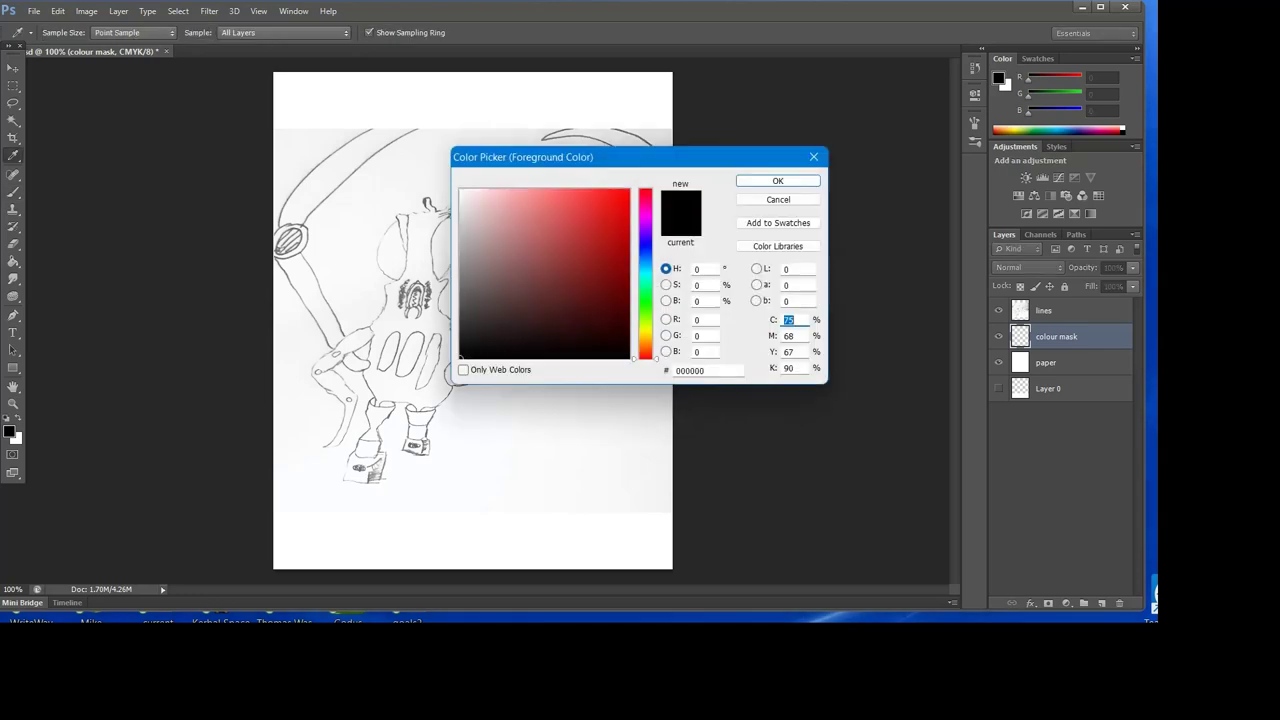
click(645, 294)
click(572, 205)
click(777, 181)
Step: Try a green brush stroke across the creature and undo it
key(b)
drag(386, 200, 512, 425)
click(57, 11)
click(97, 27)
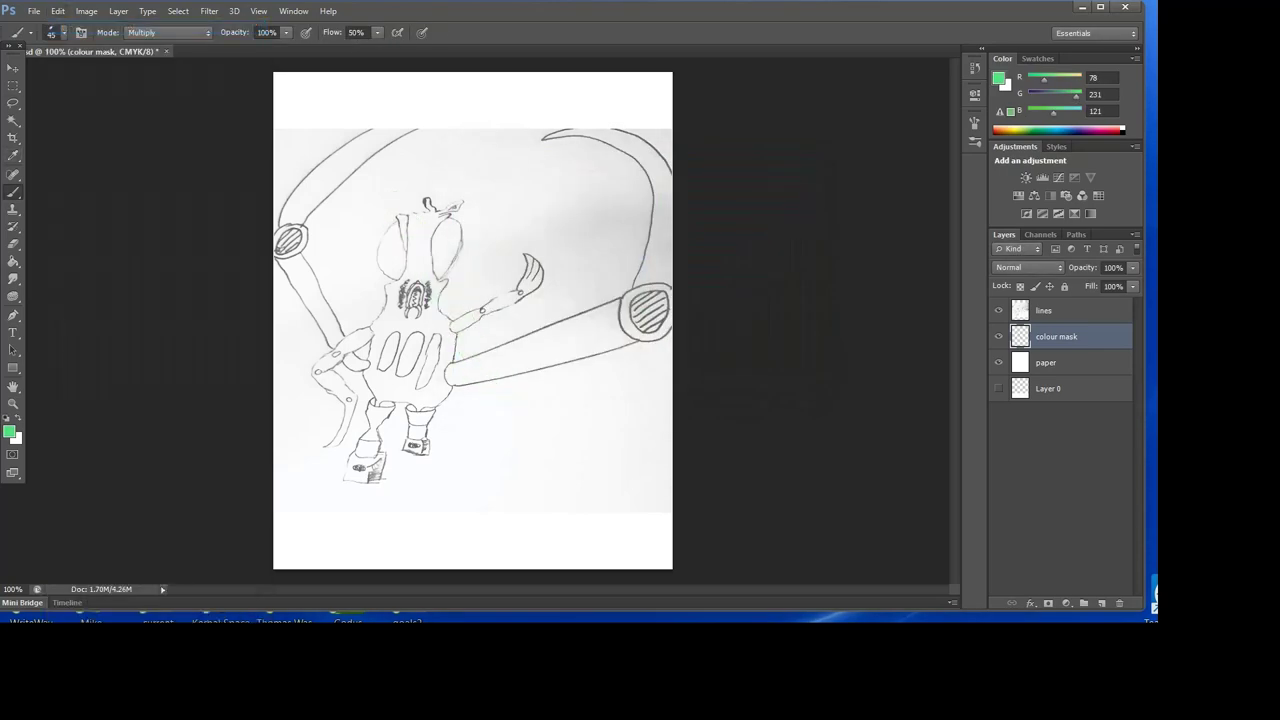
Step: Choose the textured 36 px brush tip and reduce its size to 9 px
click(63, 32)
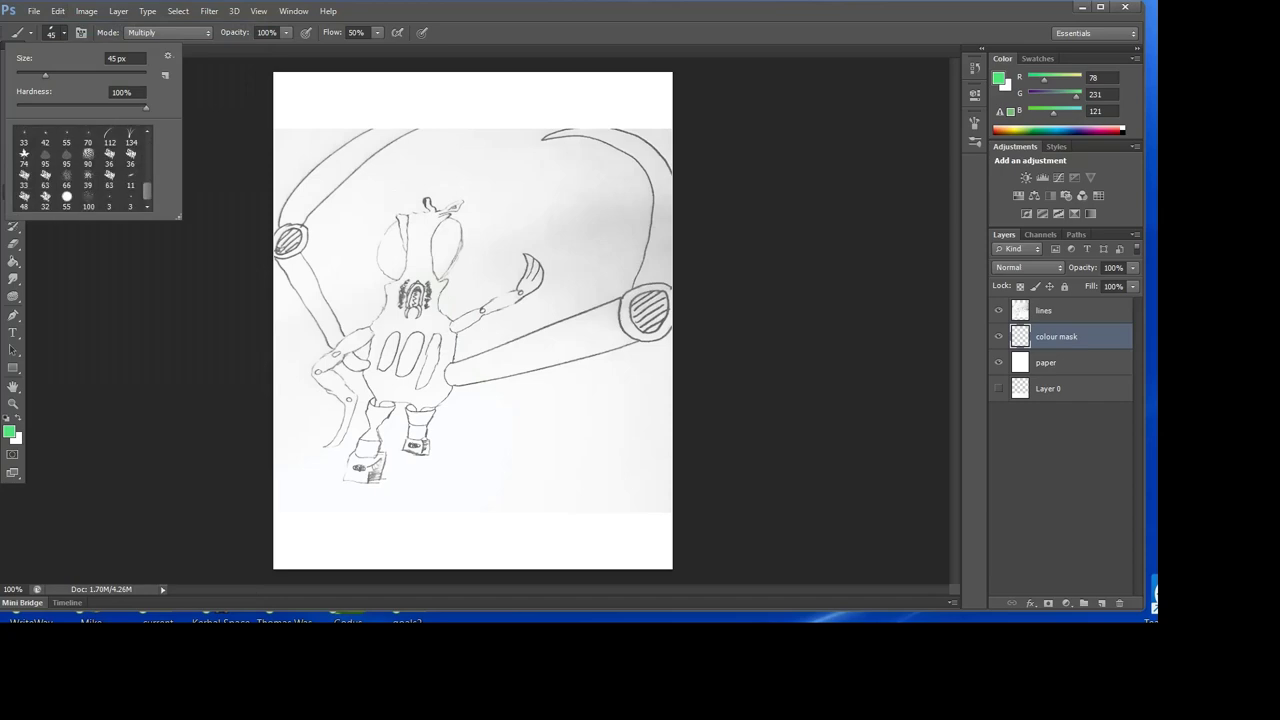
right_click(146, 192)
drag(147, 191, 147, 174)
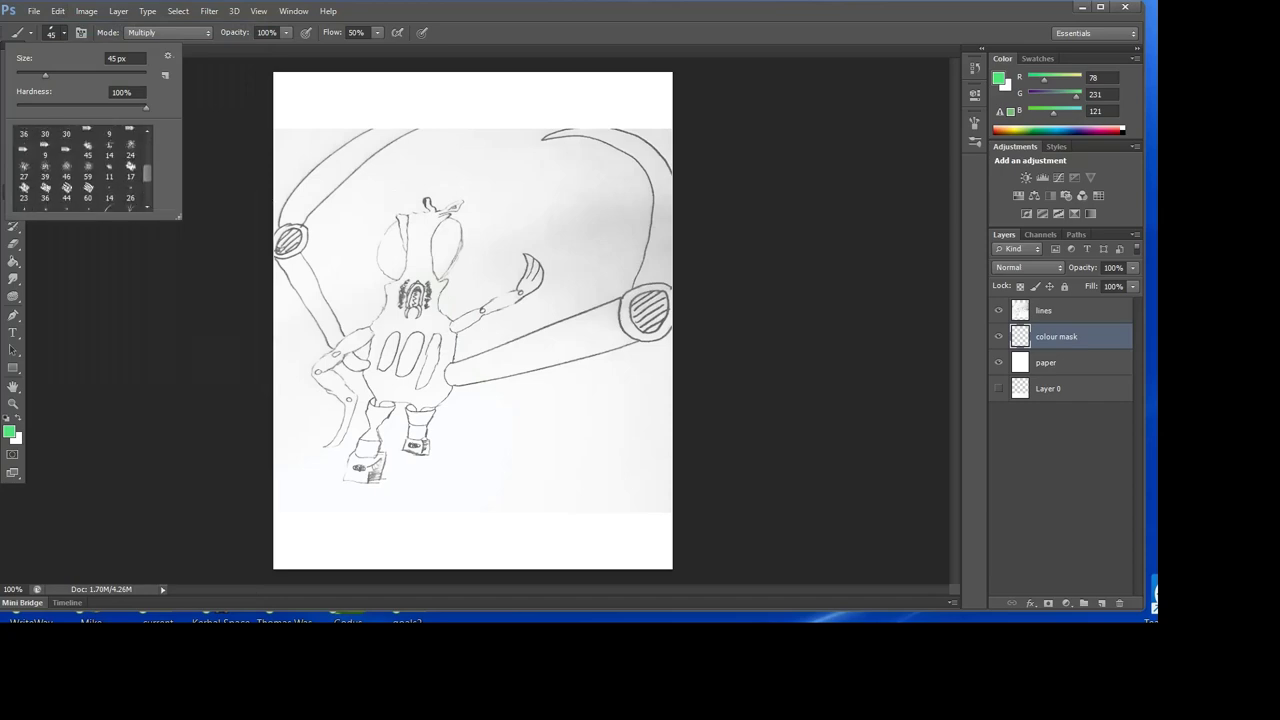
right_click(47, 193)
click(46, 192)
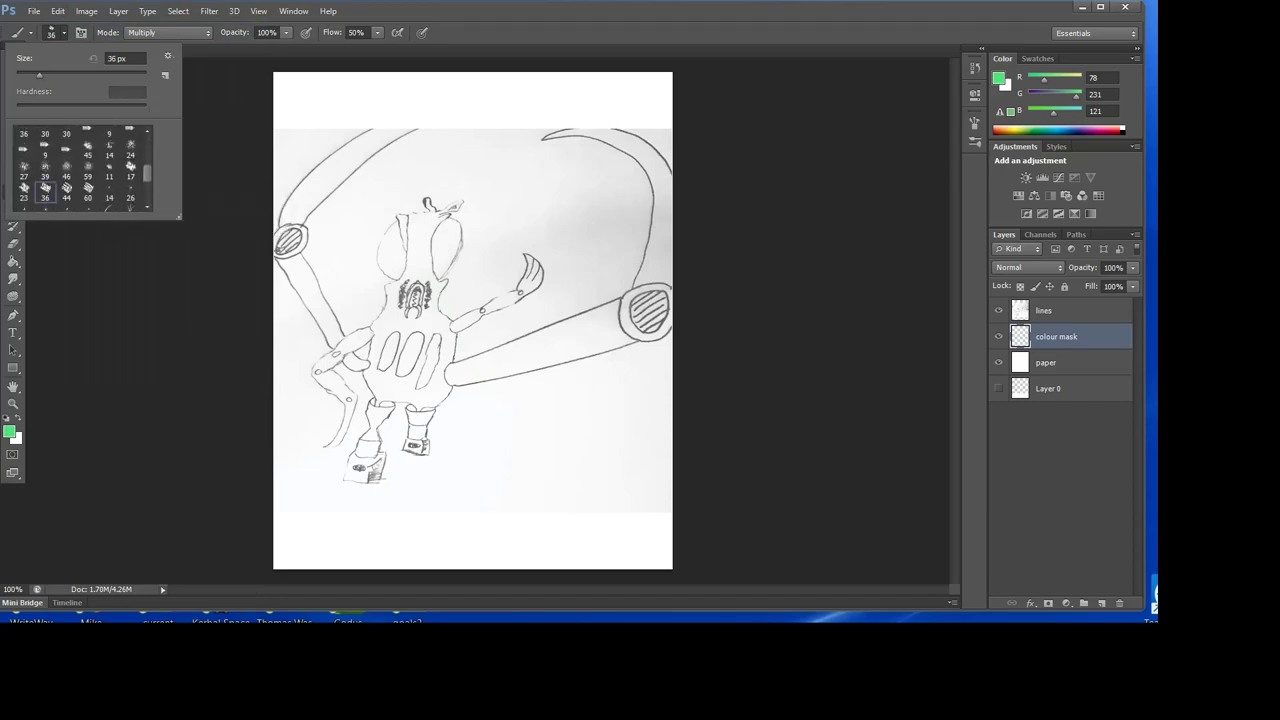
click(63, 32)
drag(39, 75, 22, 75)
Step: Paint green along the top edge of the creature's head and over its left antenna at 200% zoom
click(87, 11)
mouse_move(259, 11)
click(300, 179)
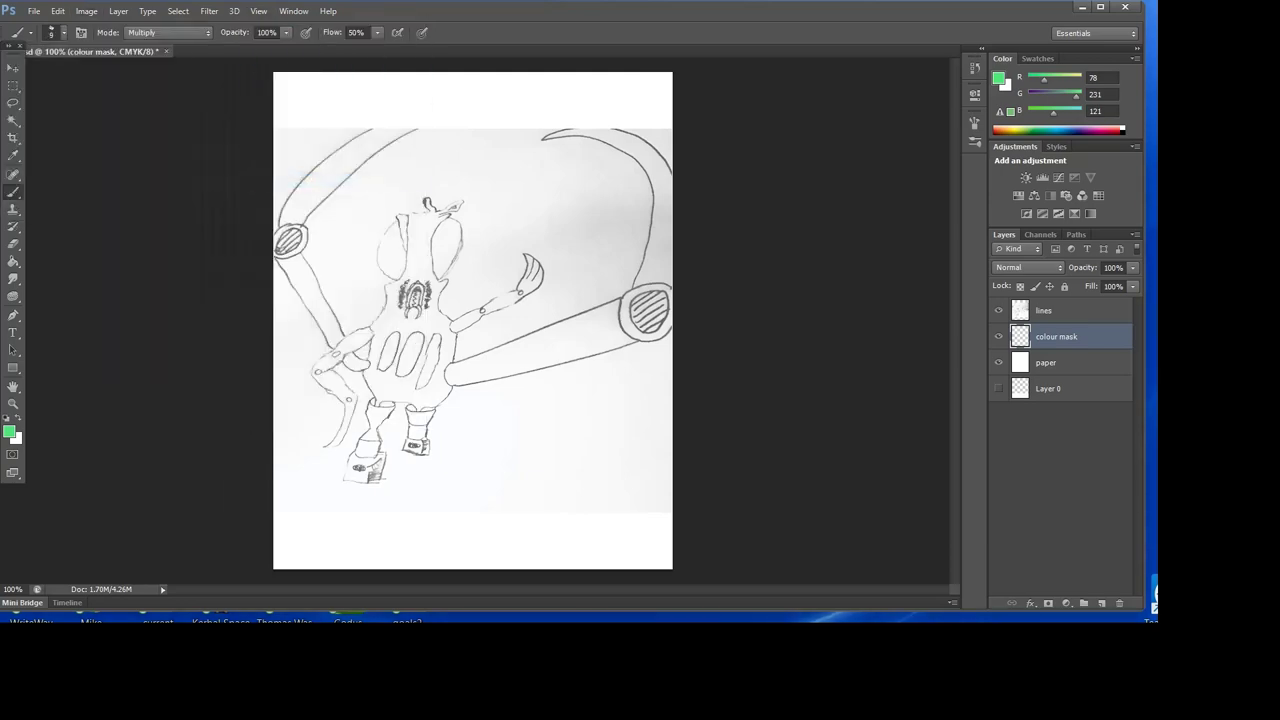
click(259, 11)
click(300, 179)
click(258, 11)
click(280, 129)
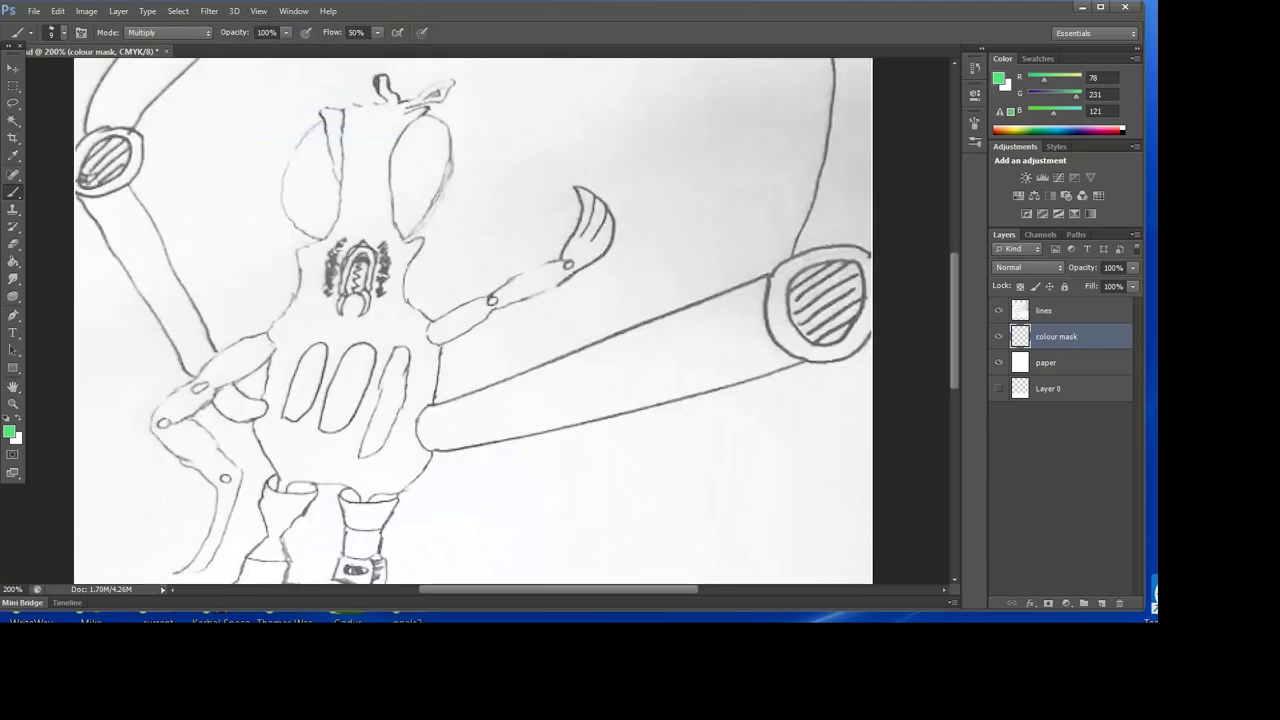
mouse_move(320, 112)
mouse_down()
mouse_move(398, 104)
mouse_move(383, 80)
mouse_move(388, 100)
mouse_up()
Step: Activate the Eraser tool and set its size to 5 px
click(13, 244)
click(64, 33)
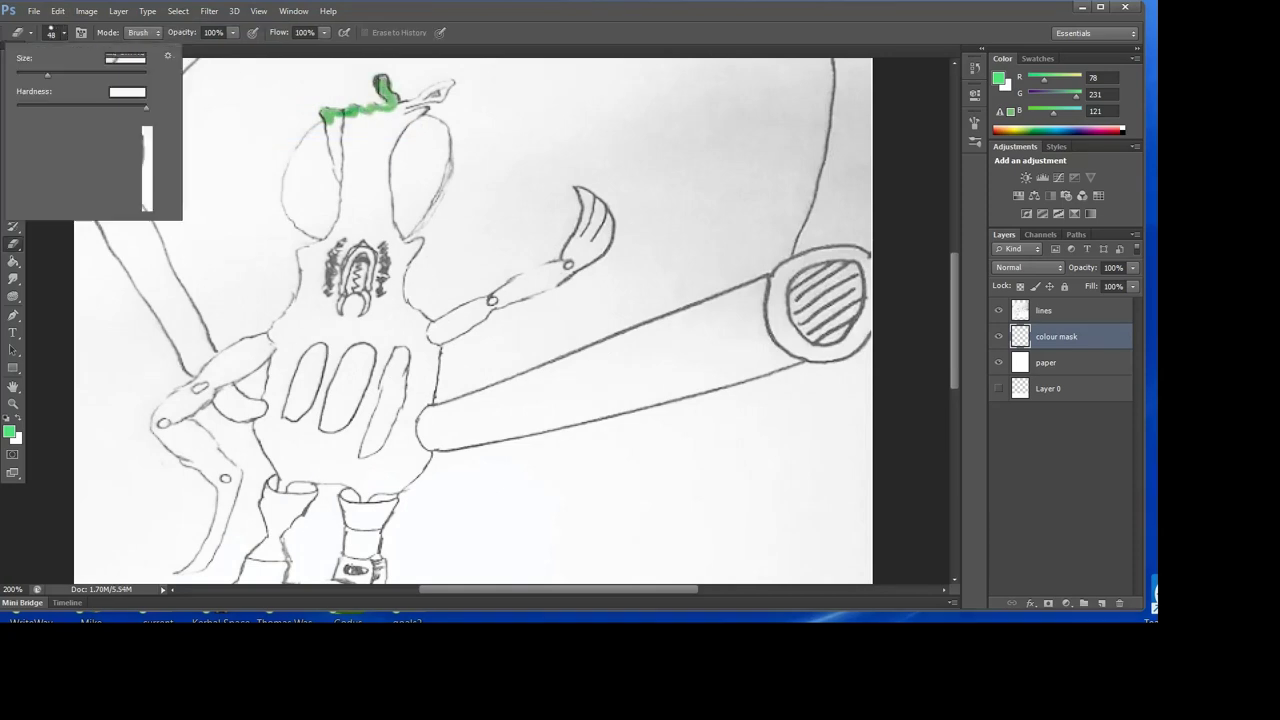
click(64, 33)
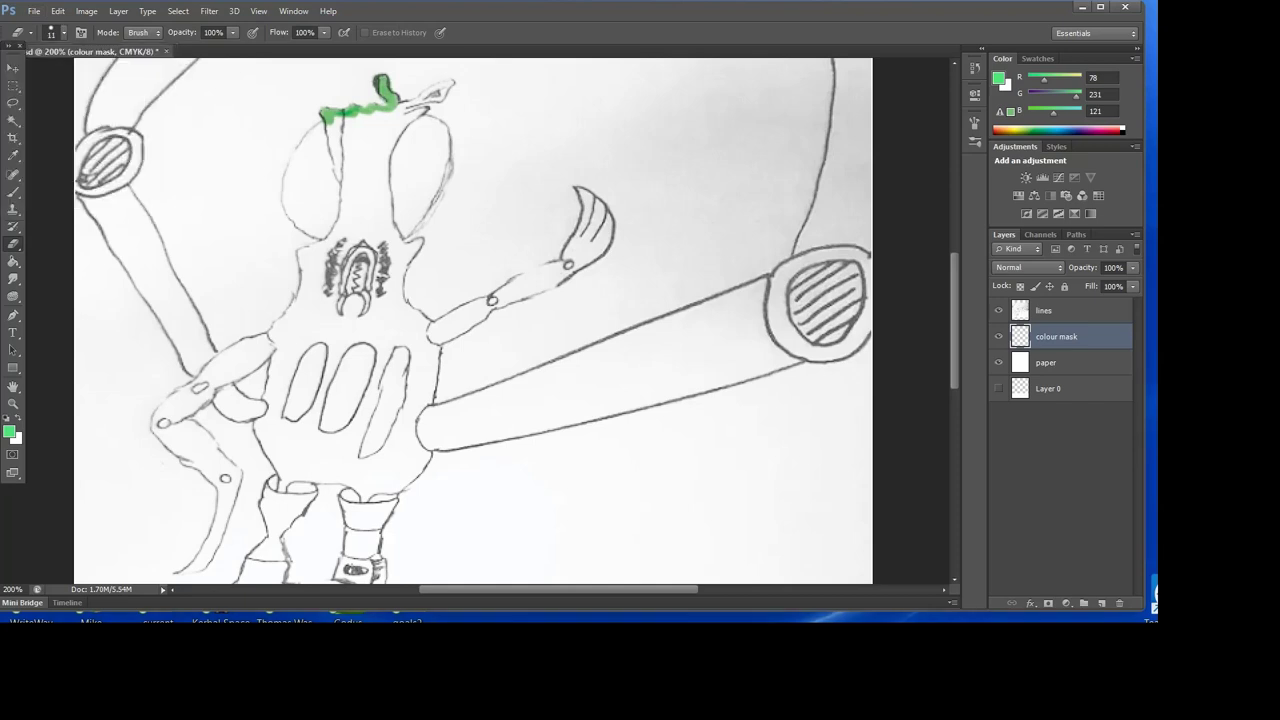
click(63, 32)
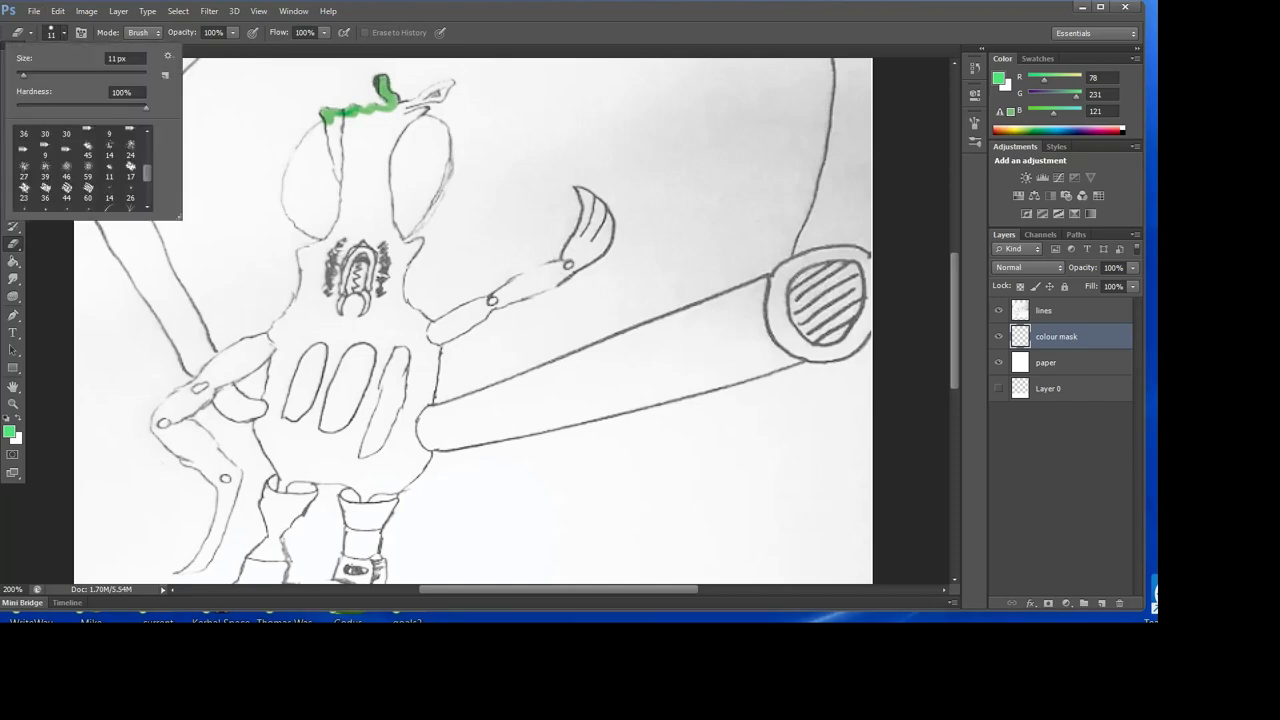
text(5)
key(Return)
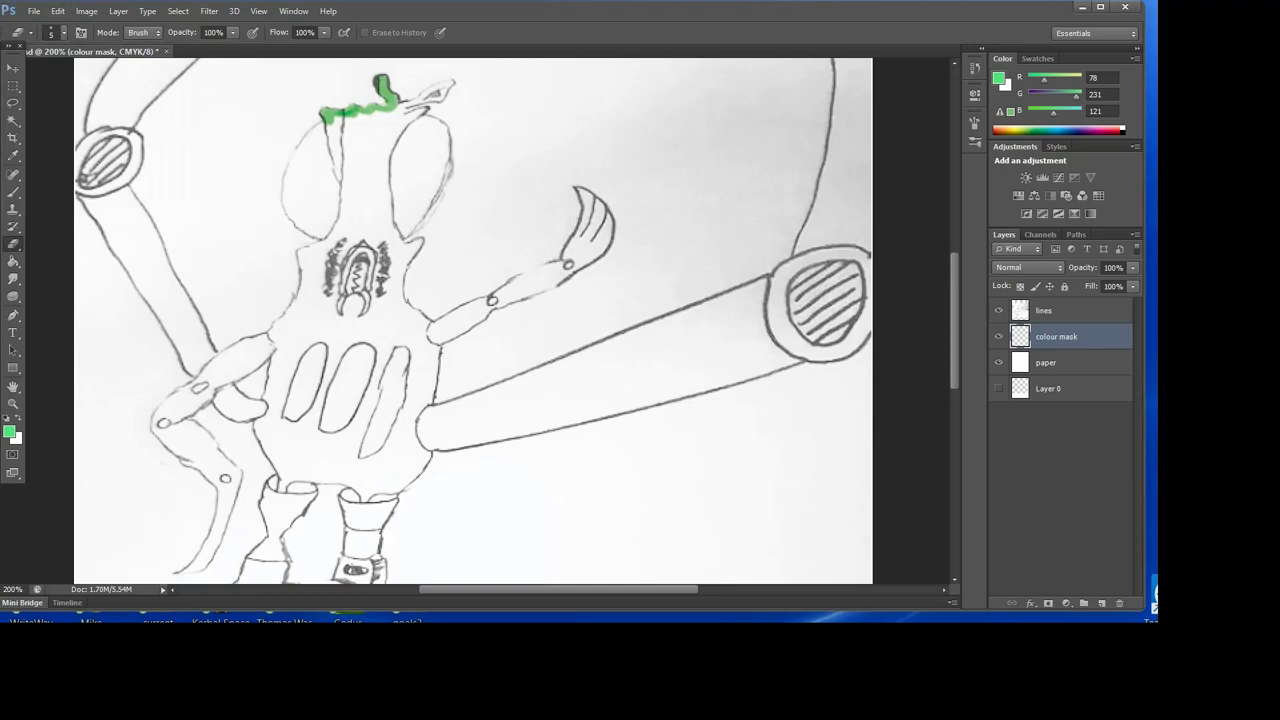
Step: Paint the creature's right antenna green with the Brush and return to the Eraser tool
key(b)
mouse_move(396, 108)
mouse_down()
mouse_move(448, 90)
mouse_move(402, 100)
mouse_move(445, 79)
mouse_up()
key(e)
click(87, 11)
mouse_move(60, 11)
click(138, 30)
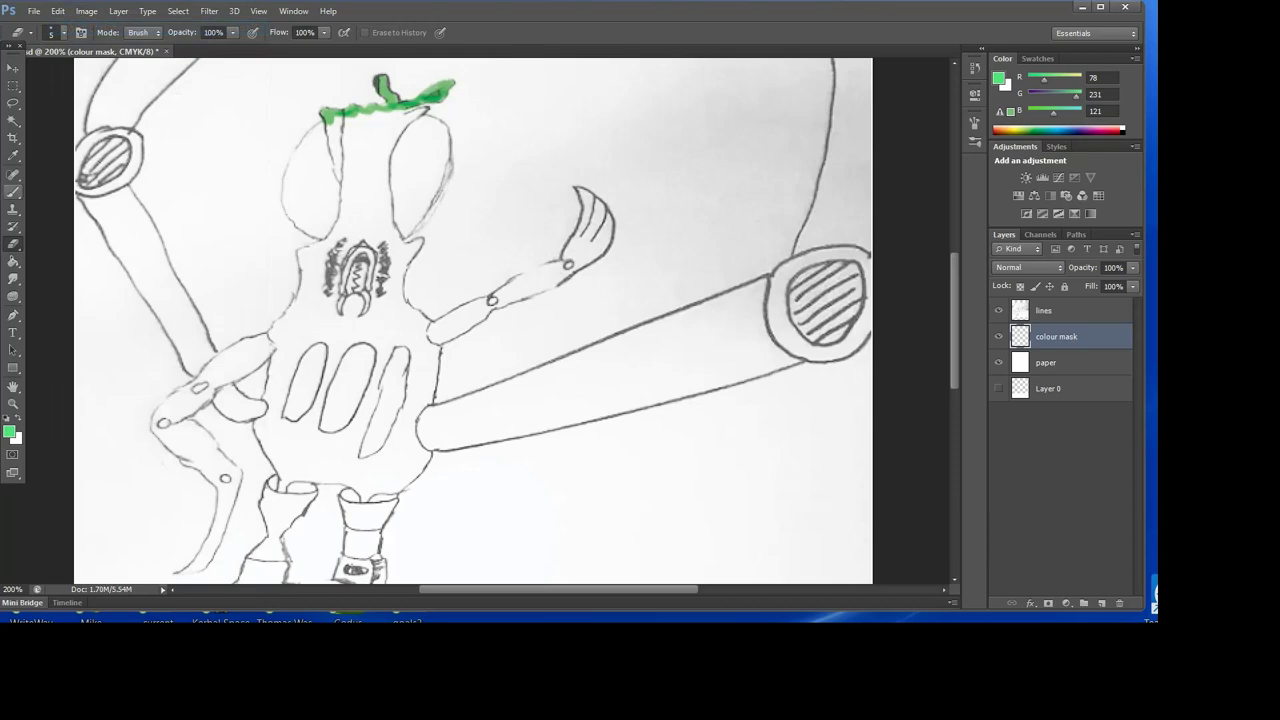
Step: Touch up the green where the right antenna meets the creature's head, alternating between Brush and Eraser
key(b)
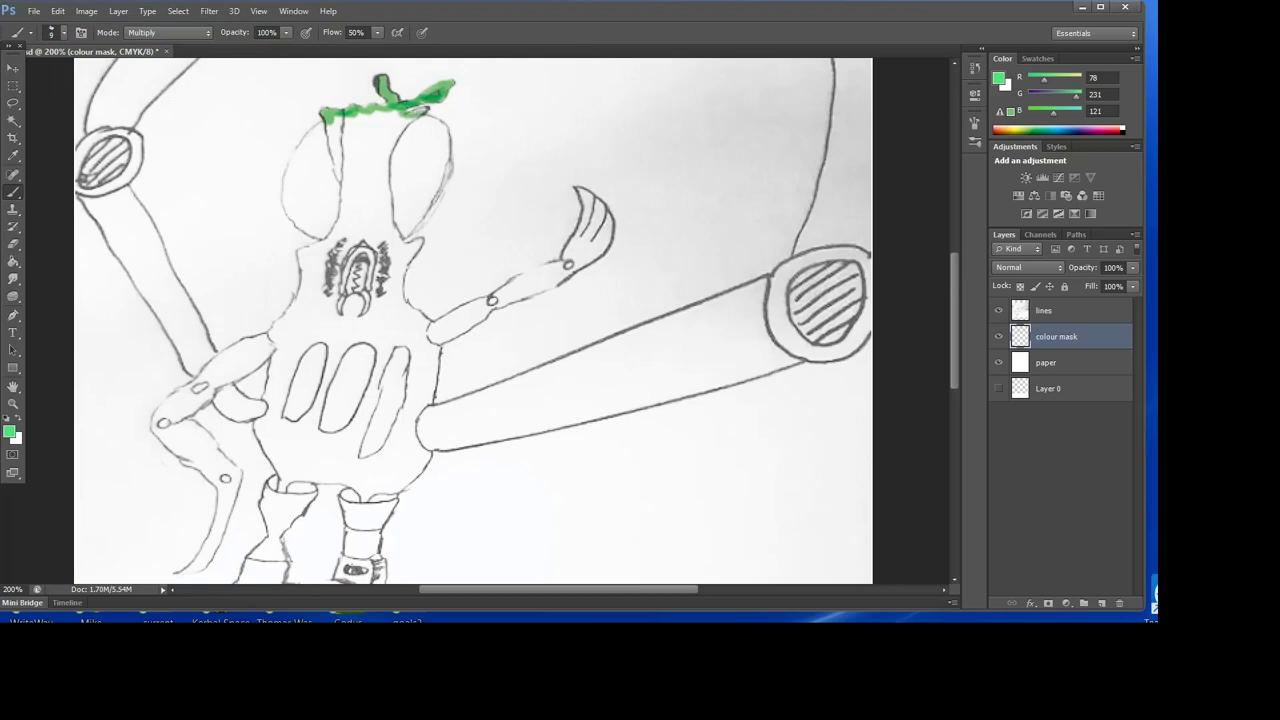
key(e)
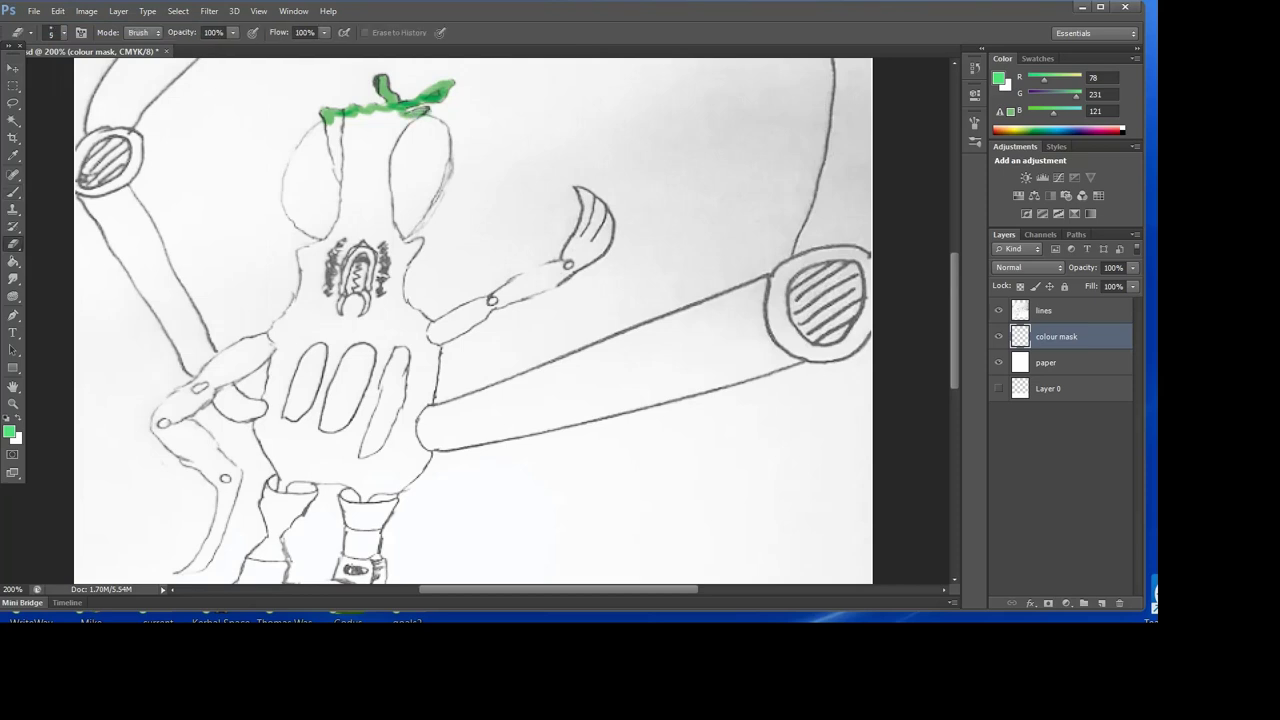
key(b)
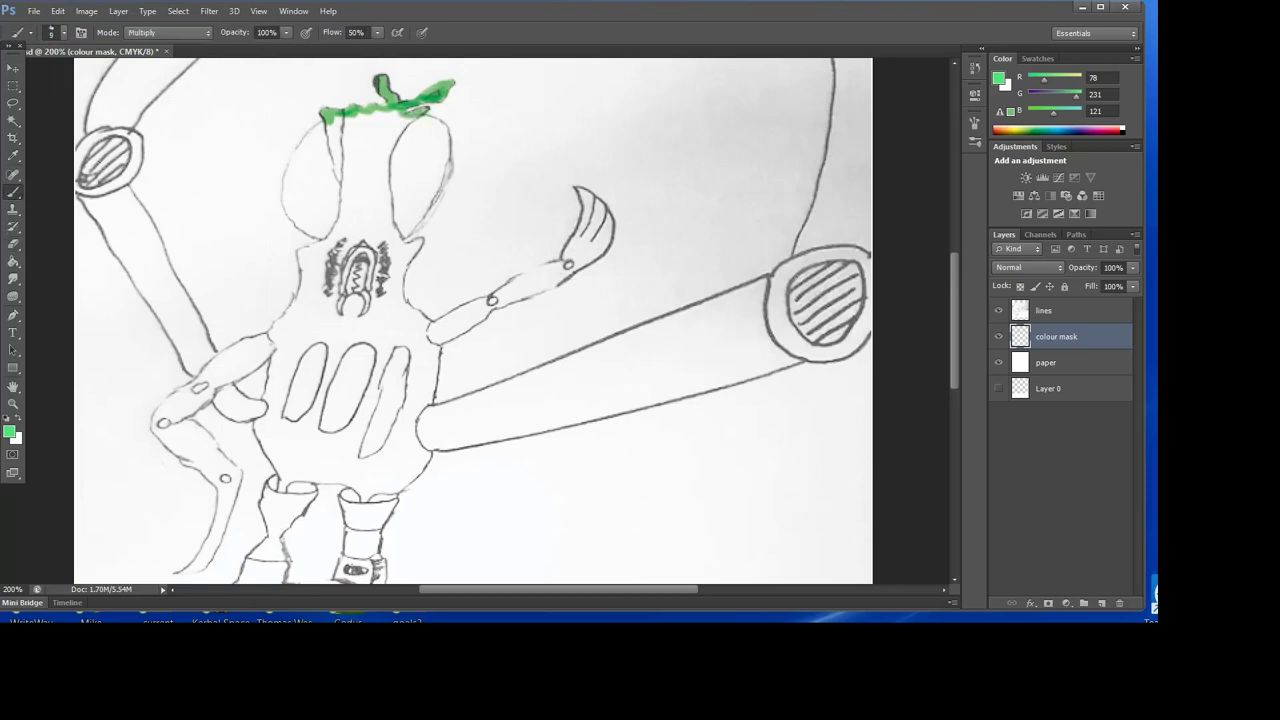
key(e)
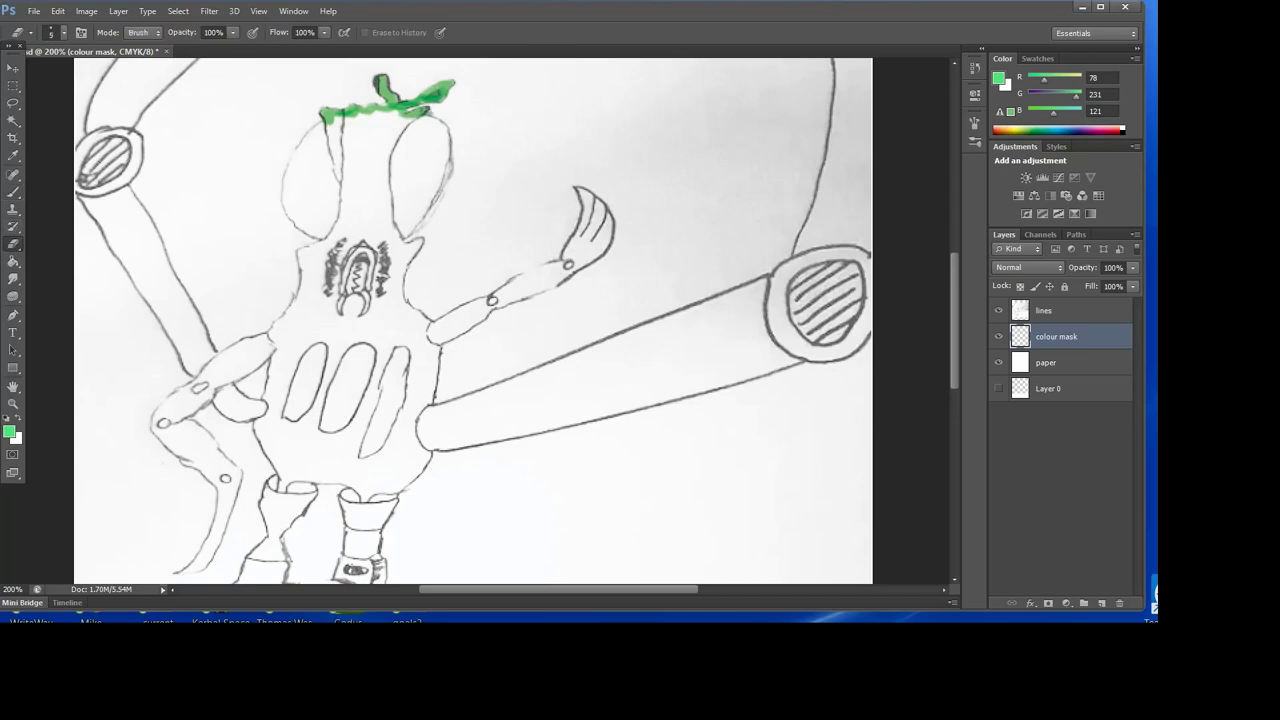
Step: Paint green along the outer edge of the creature's right eye, erase the overspill and thicken the band inward
key(b)
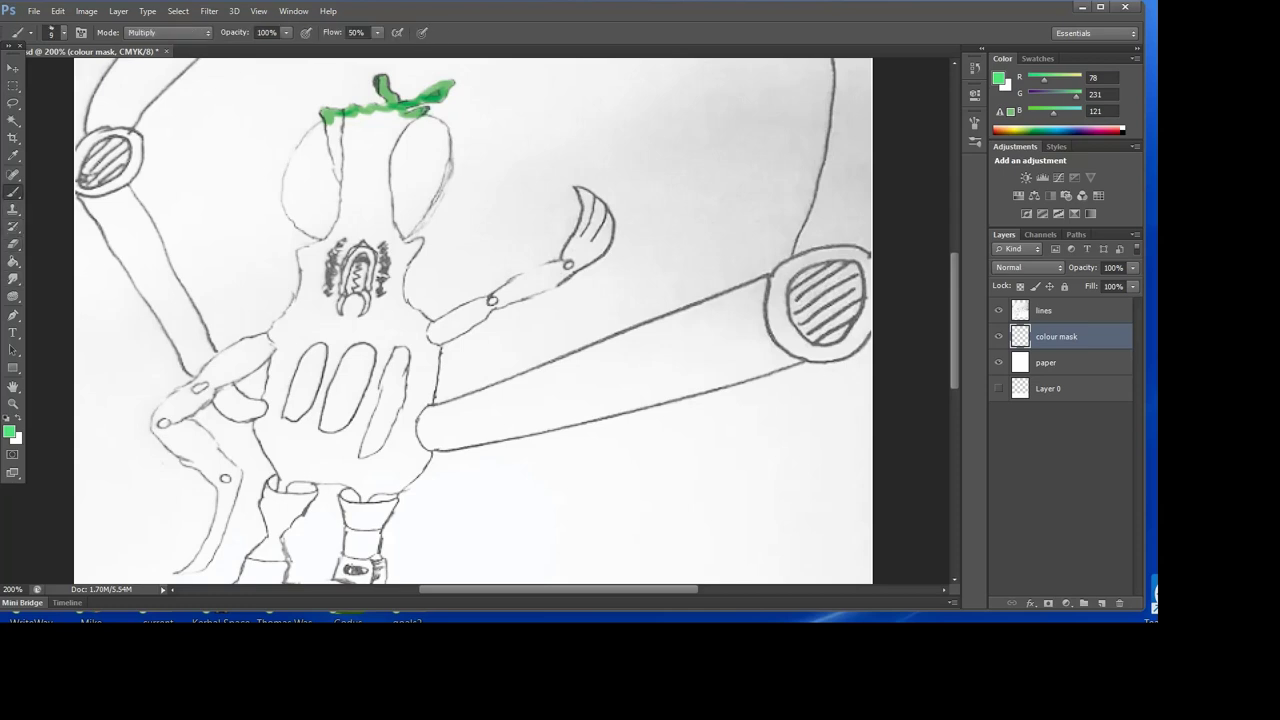
mouse_move(418, 118)
mouse_down()
mouse_move(442, 125)
mouse_move(452, 148)
mouse_move(436, 194)
mouse_move(393, 236)
mouse_up()
key(e)
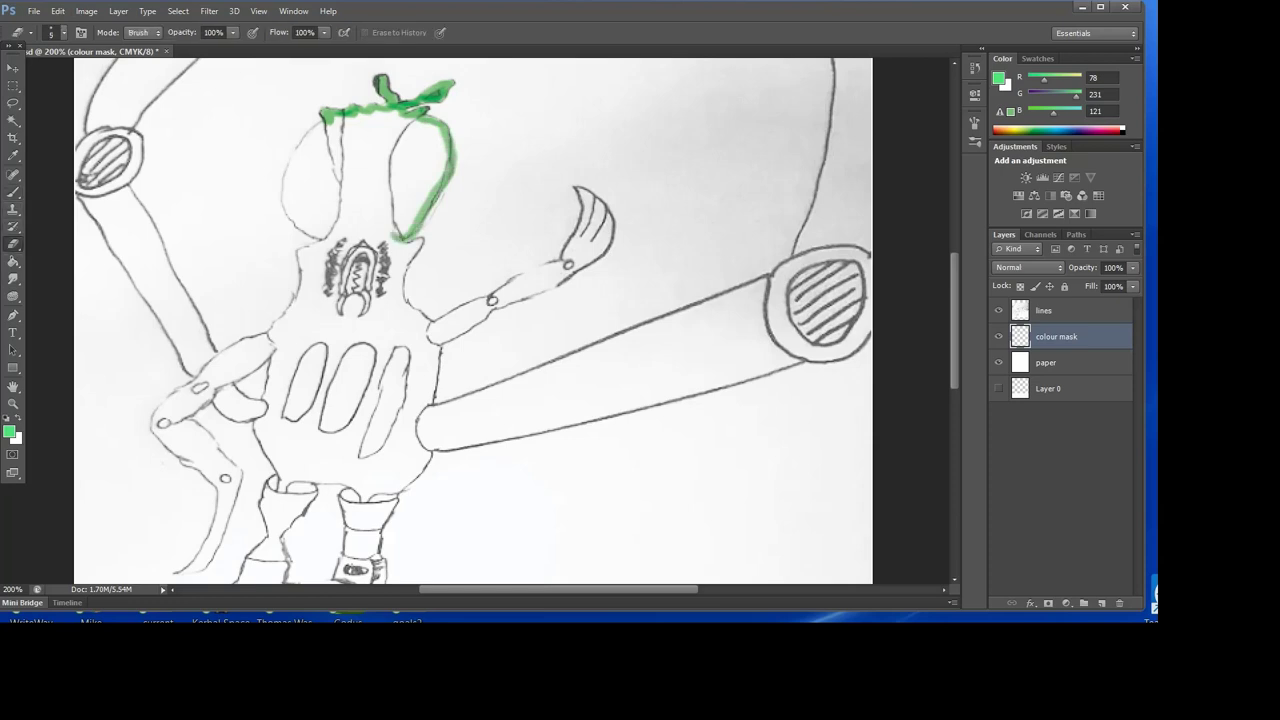
mouse_move(451, 132)
mouse_down()
mouse_move(447, 190)
mouse_move(407, 240)
mouse_up()
key(b)
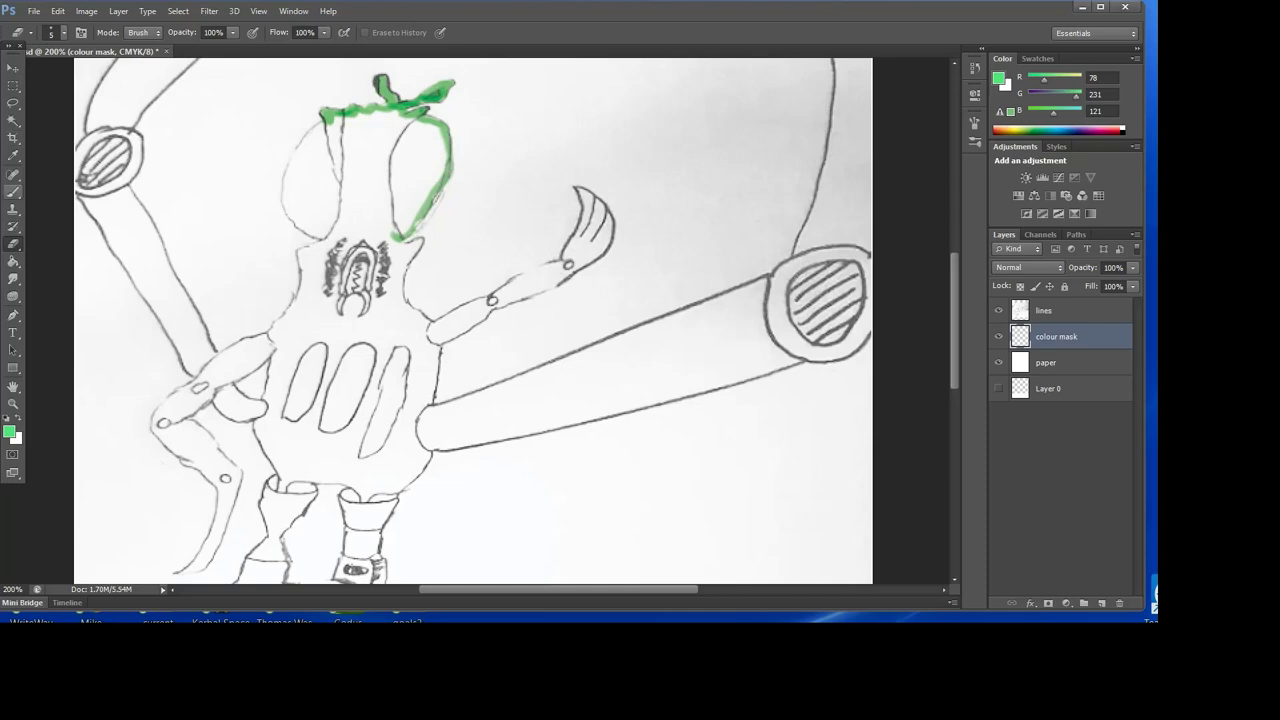
mouse_move(412, 222)
mouse_down()
mouse_move(438, 178)
mouse_move(442, 110)
mouse_up()
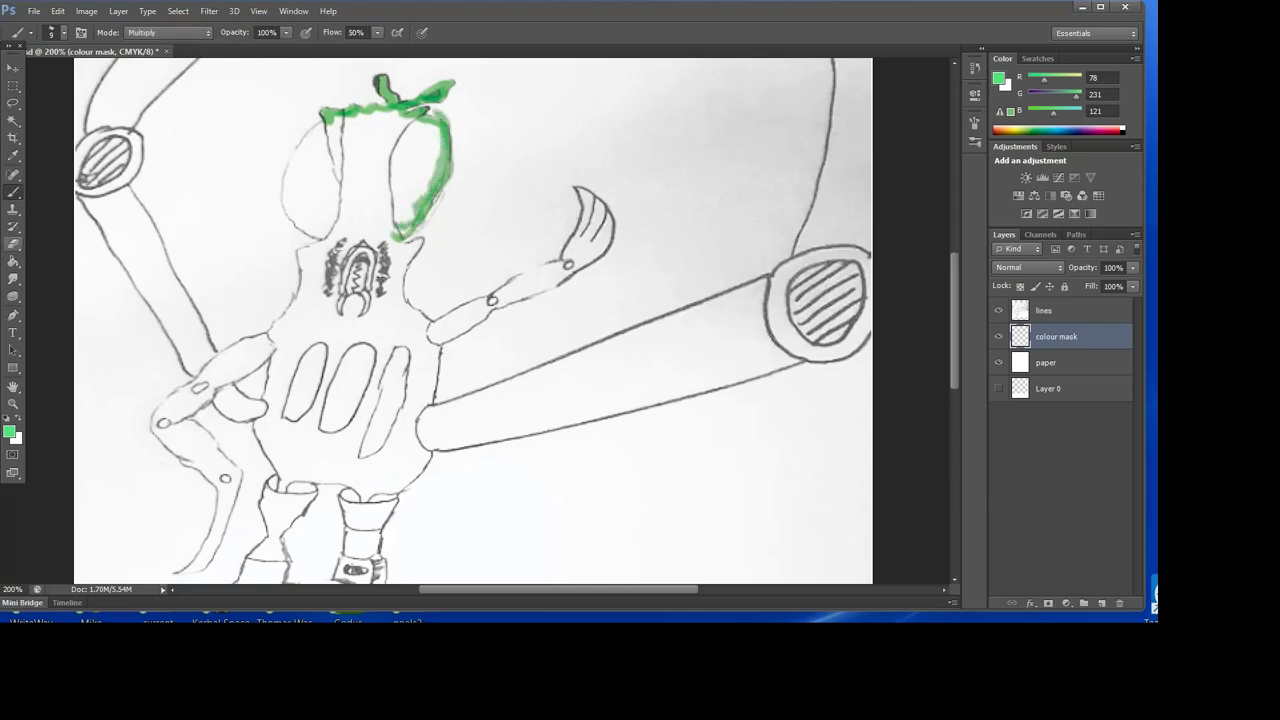
Step: Undo the latest strokes and erase the green spilling past the right eye's outer outline
key(e)
click(58, 11)
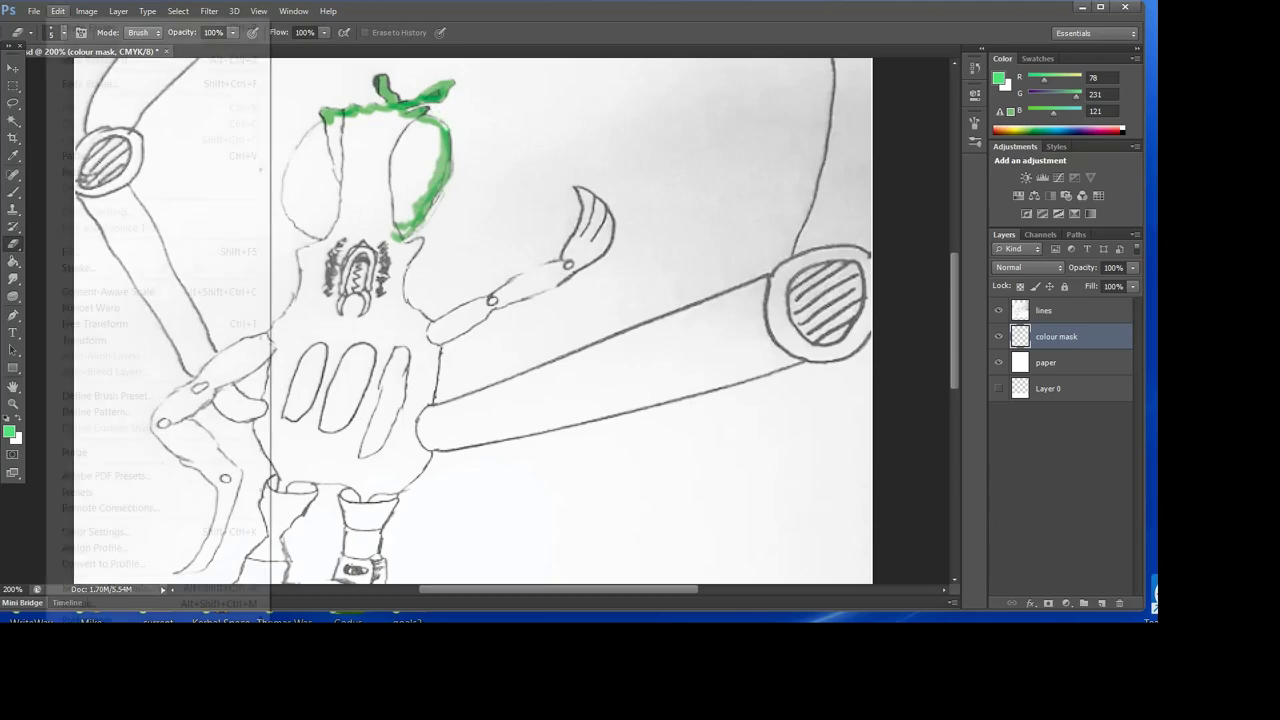
click(84, 27)
click(58, 11)
click(92, 61)
drag(450, 129, 435, 111)
drag(444, 187, 453, 162)
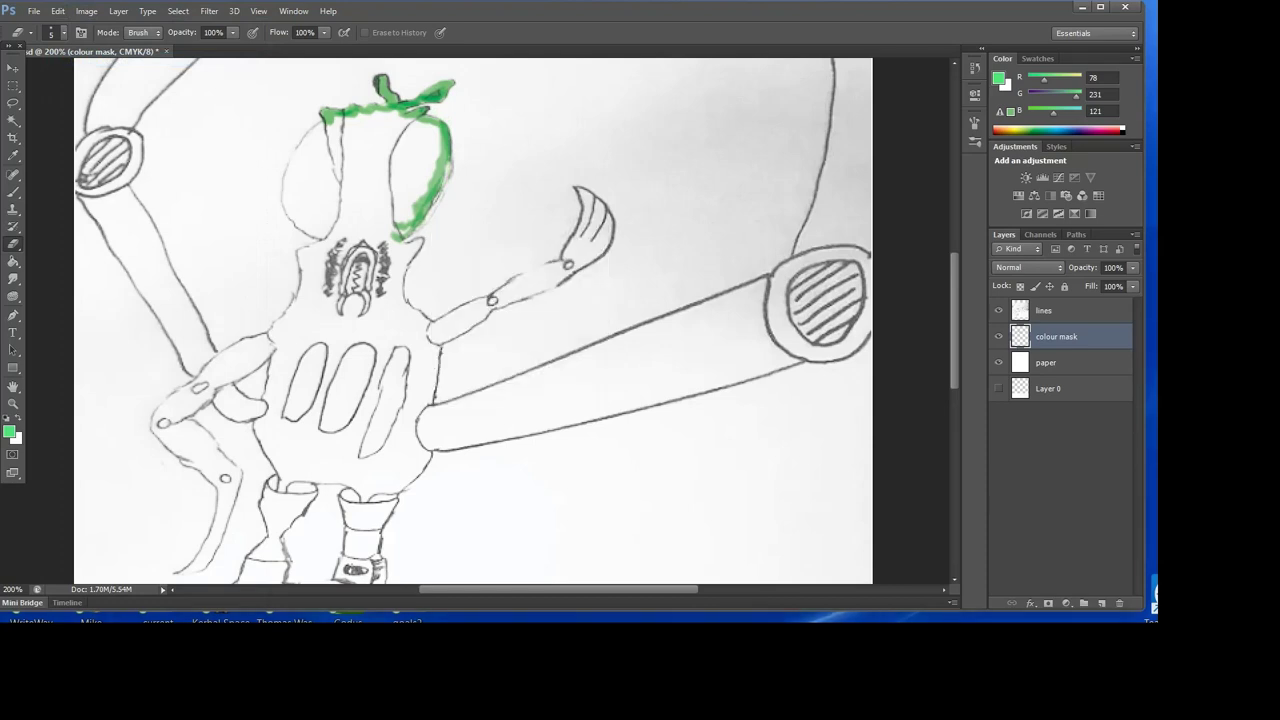
Step: Paint green down the right side of the neck and along the small right arm to its wrist, erasing overspill
key(b)
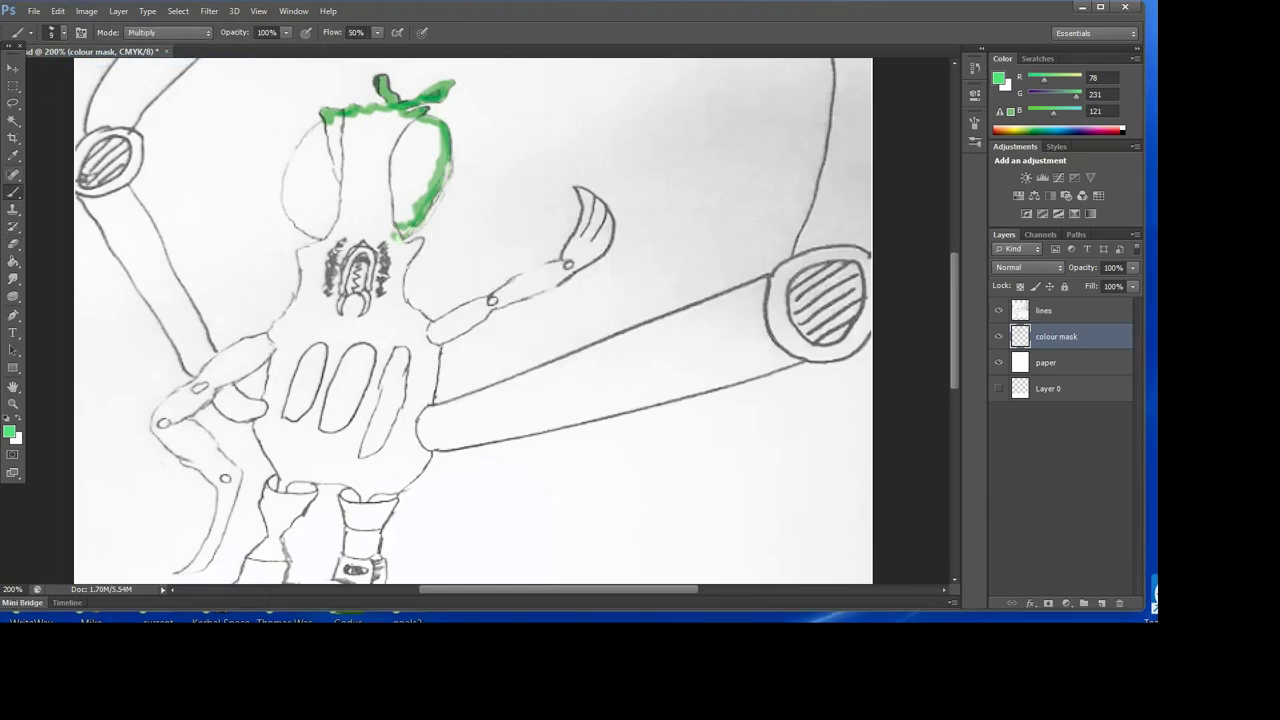
mouse_move(392, 248)
mouse_down()
mouse_move(421, 243)
mouse_move(398, 298)
mouse_move(430, 325)
mouse_move(560, 266)
mouse_move(500, 294)
mouse_move(556, 266)
mouse_move(556, 285)
mouse_up()
key(e)
key(b)
key(e)
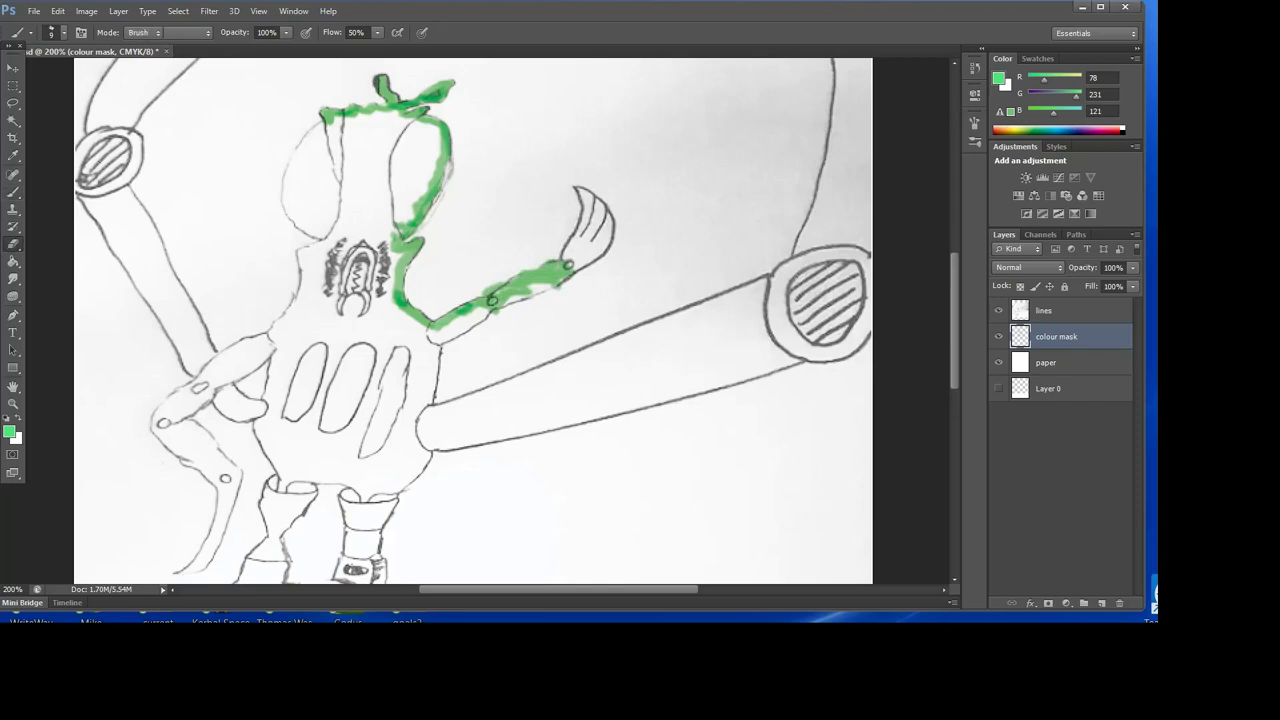
drag(530, 268, 543, 265)
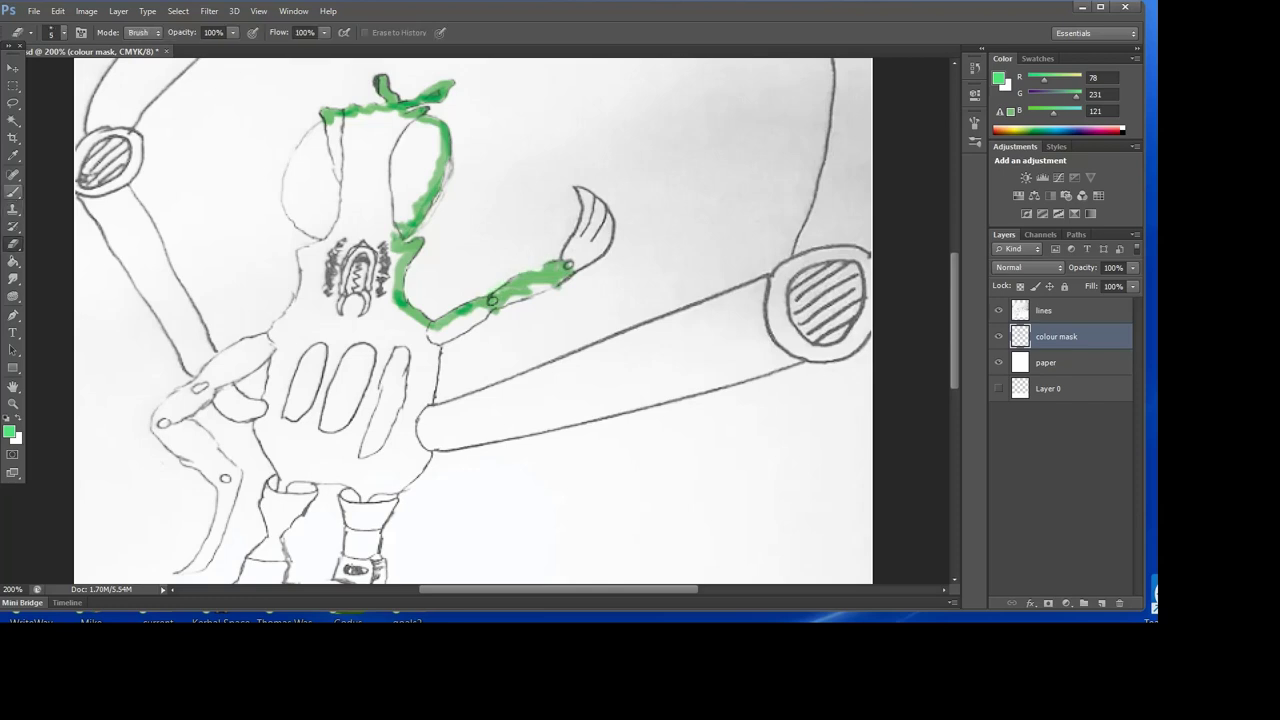
key(b)
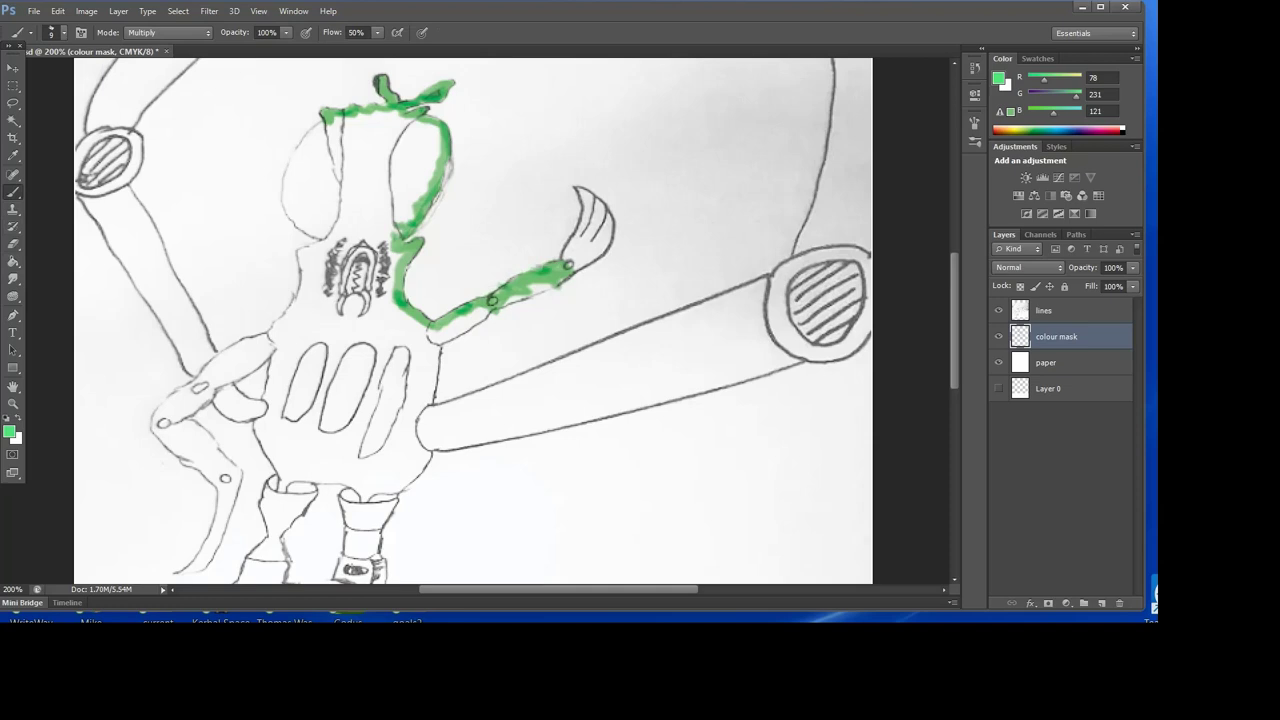
click(13, 226)
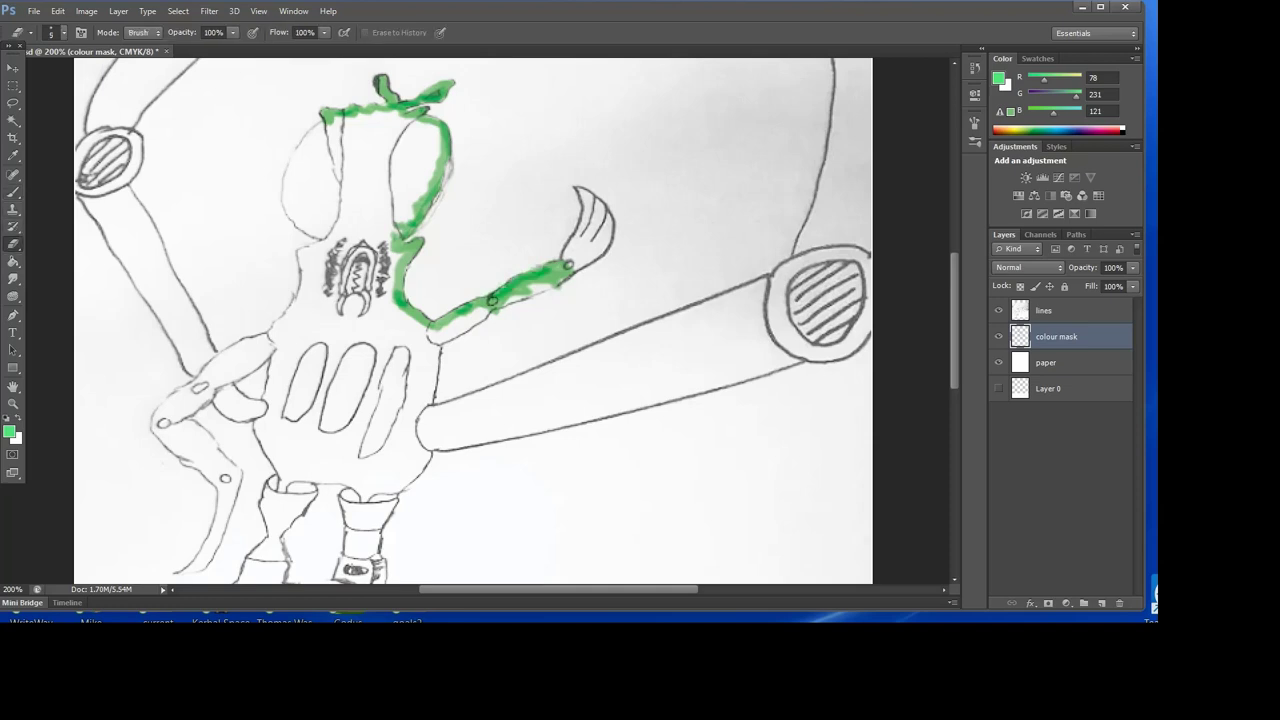
Step: Paint green around the inside edges of the claw on the small right arm
click(13, 192)
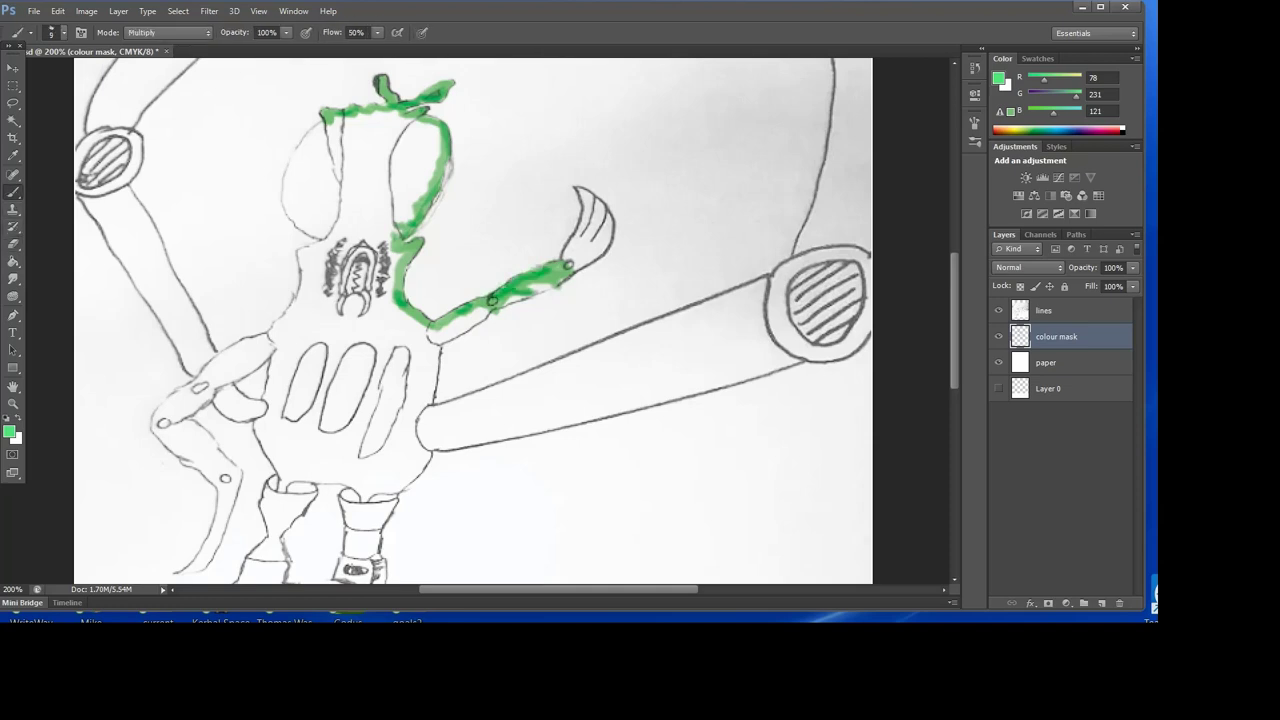
mouse_move(568, 248)
mouse_down()
mouse_move(584, 188)
mouse_move(608, 220)
mouse_move(603, 248)
mouse_move(549, 285)
mouse_up()
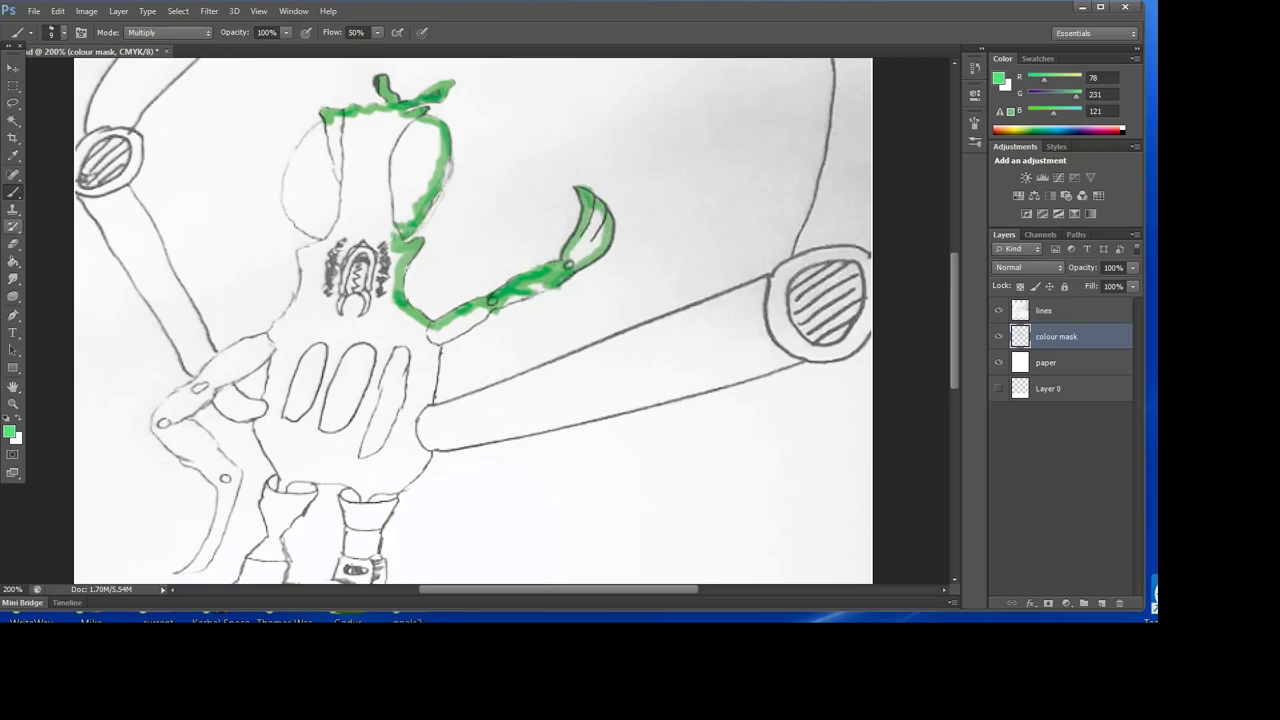
key(e)
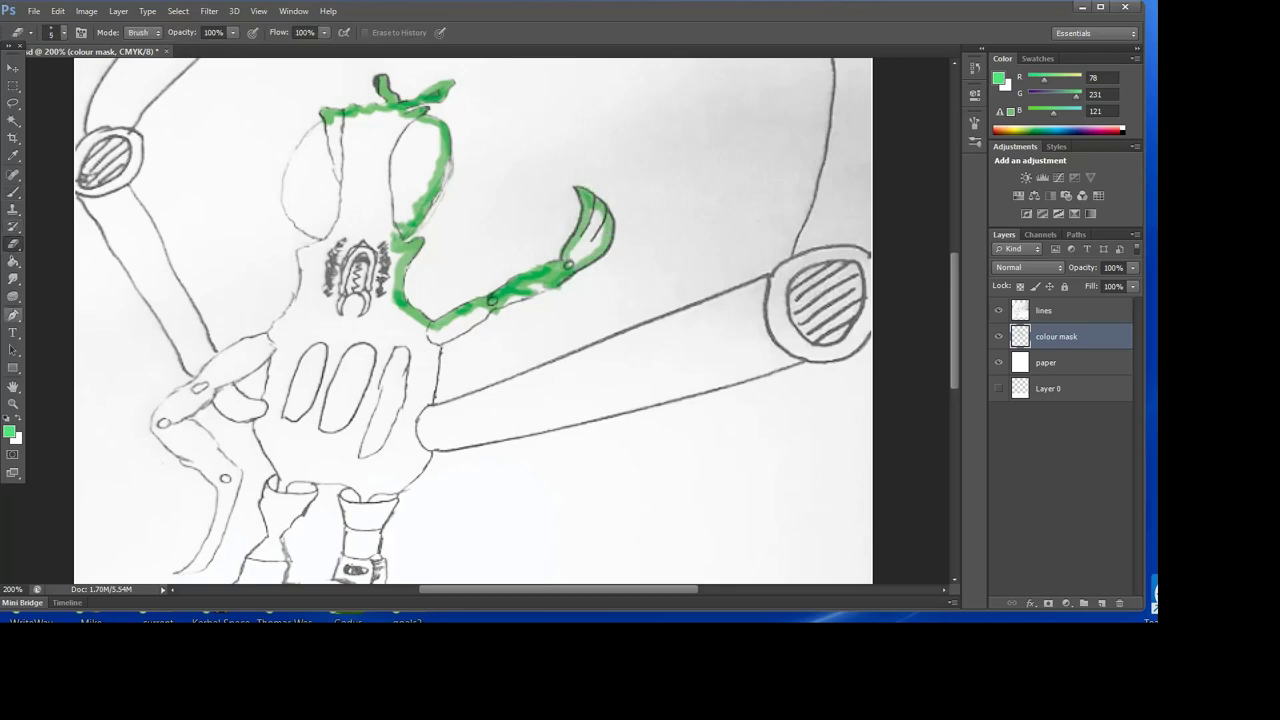
Step: Fill the lower edge of the small right forearm with green and erase the excess near the wrist
key(b)
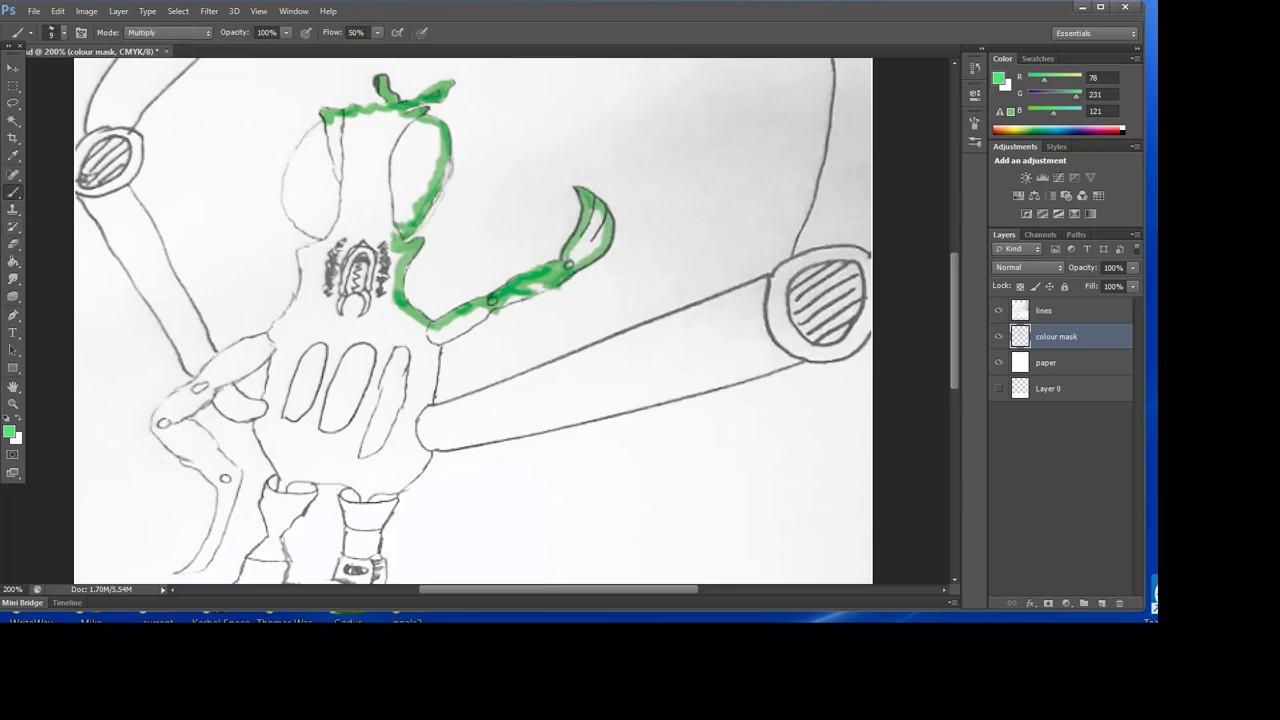
drag(550, 283, 520, 305)
click(34, 11)
click(100, 27)
key(e)
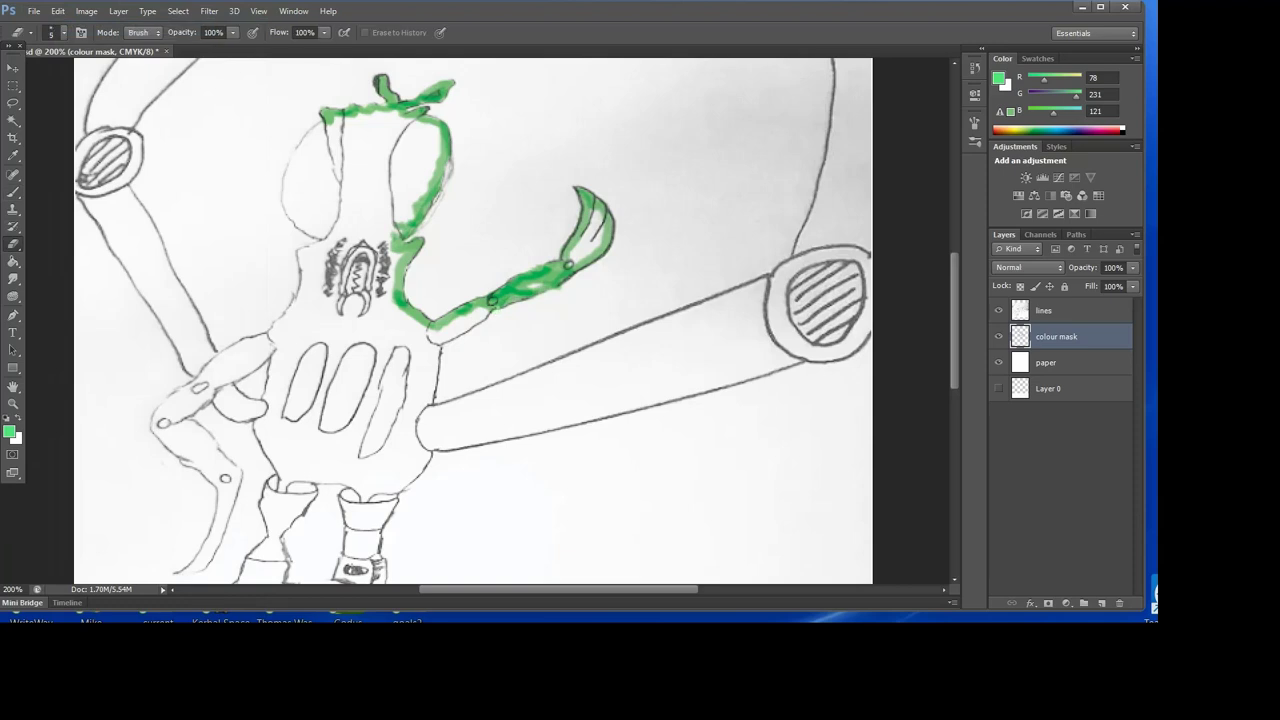
click(557, 285)
Step: Paint the underside of the small right arm green from the wrist back to the shoulder
key(b)
mouse_move(562, 276)
mouse_down()
mouse_move(438, 342)
mouse_move(458, 339)
mouse_move(476, 310)
mouse_move(475, 332)
mouse_up()
key(e)
key(e)
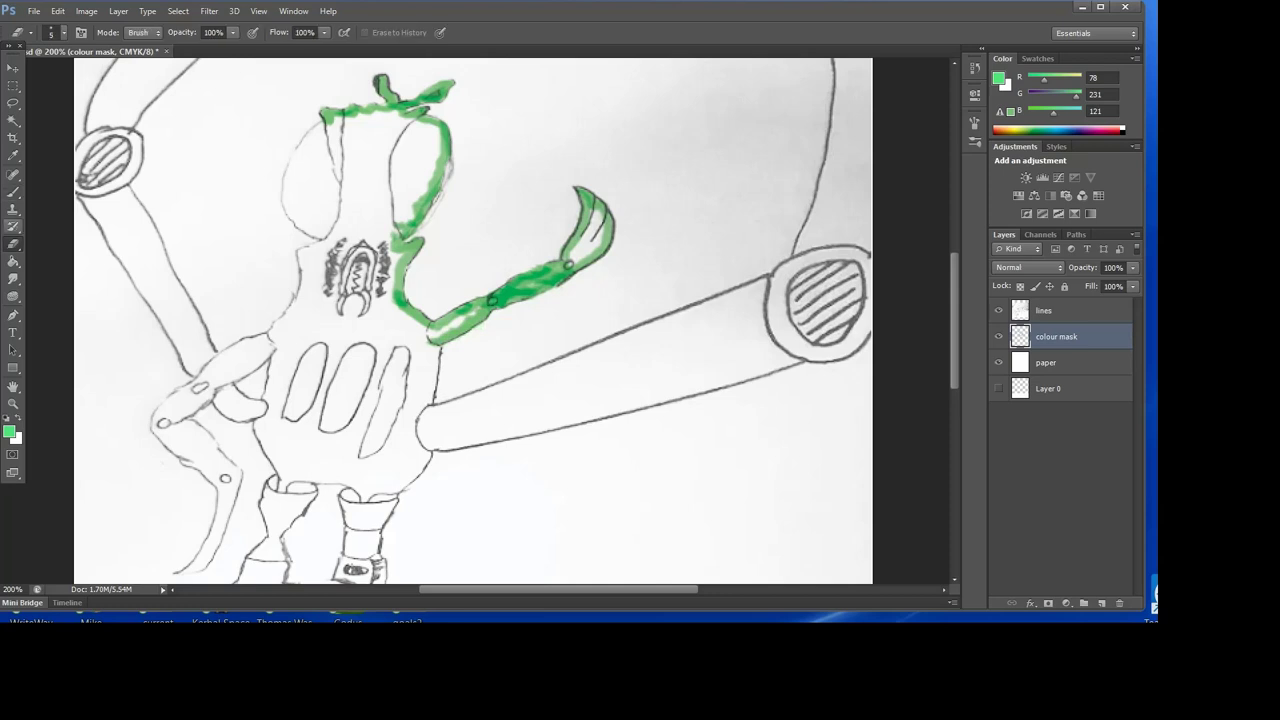
Step: Paint green down the right edge of the body from the small arm to the large arm
key(b)
drag(438, 343, 430, 400)
key(e)
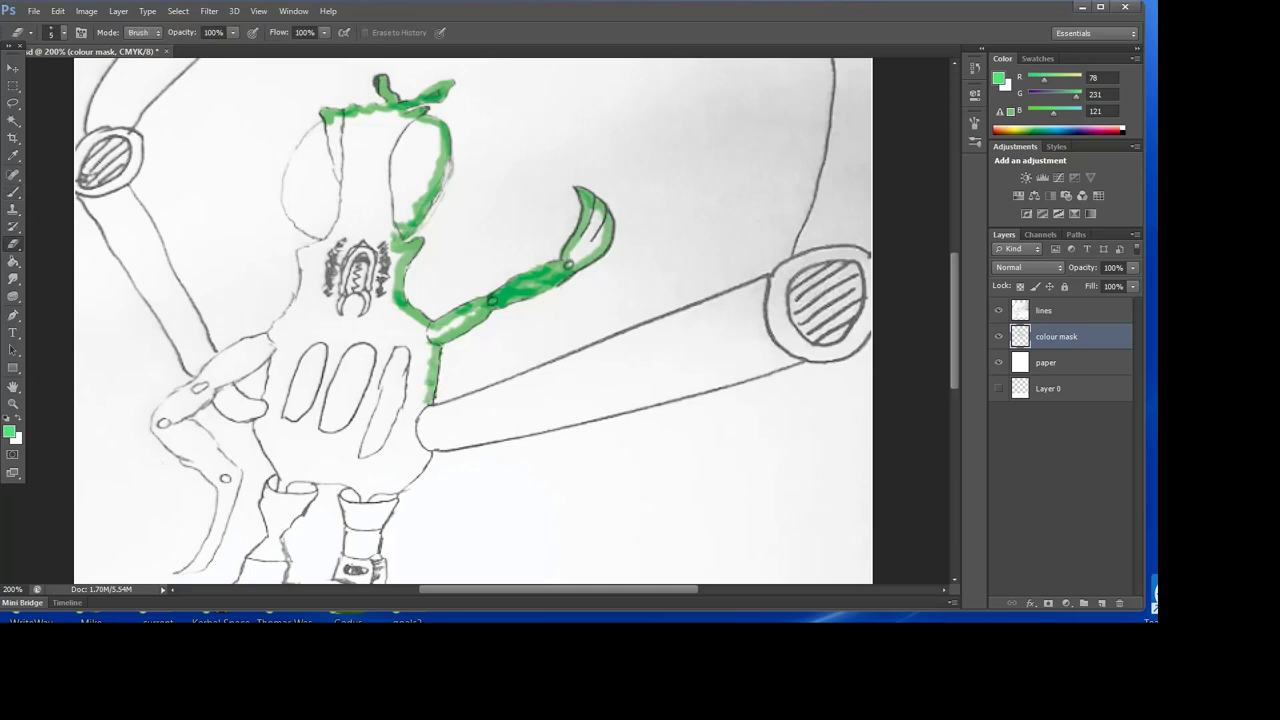
key(b)
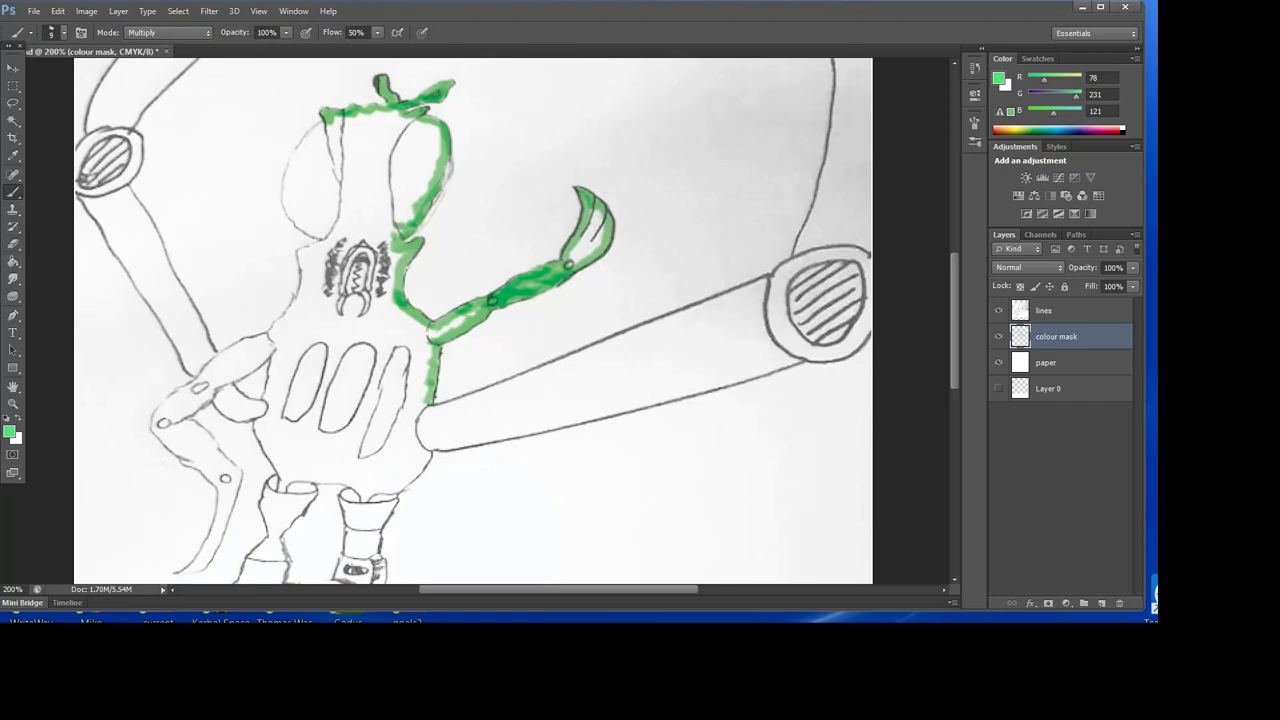
mouse_move(438, 360)
mouse_down()
mouse_move(437, 345)
mouse_move(430, 395)
mouse_move(441, 366)
mouse_up()
click(58, 11)
click(100, 27)
key(e)
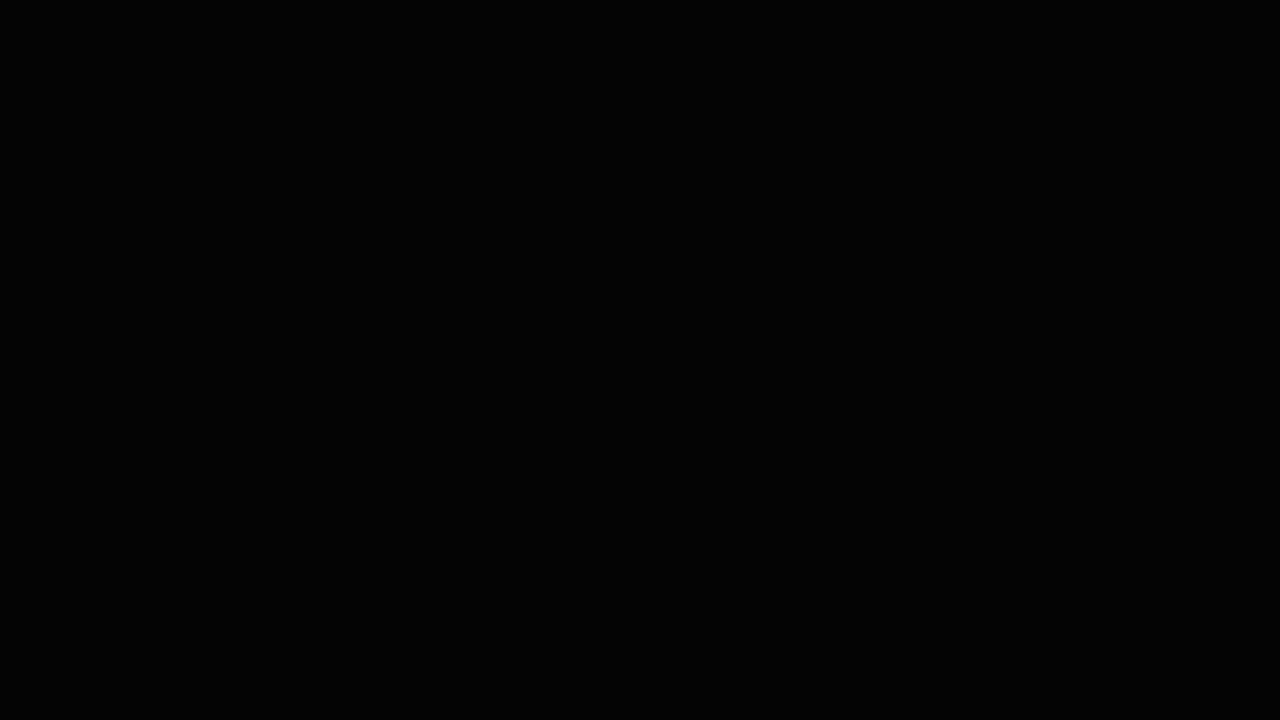